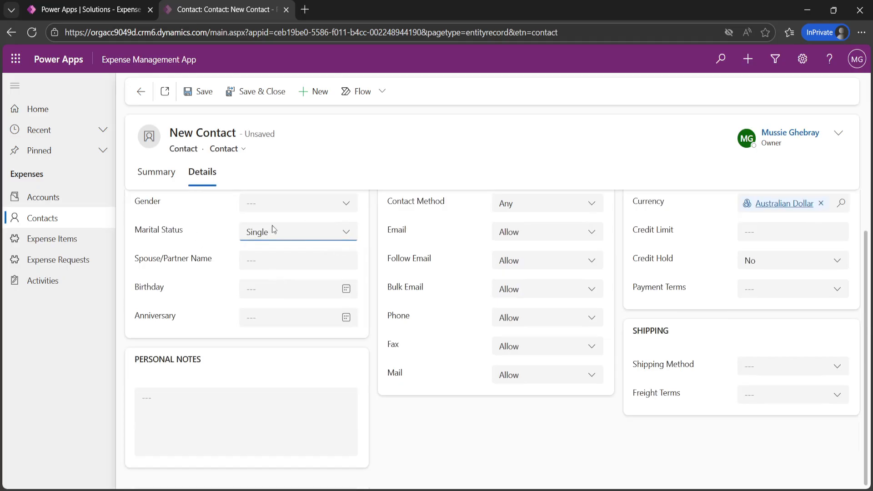
Step: Set the contact's Anniversary to 8/01/2026 and return to the solution's Tables list
click(309, 323)
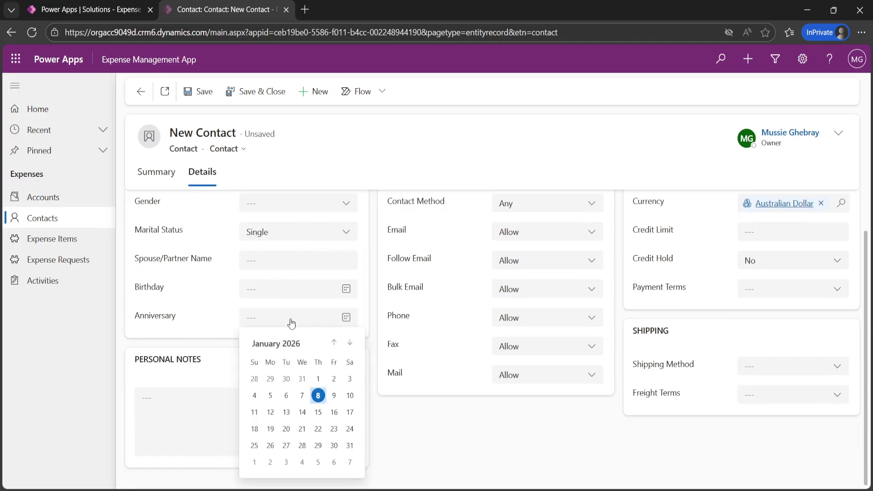
click(318, 394)
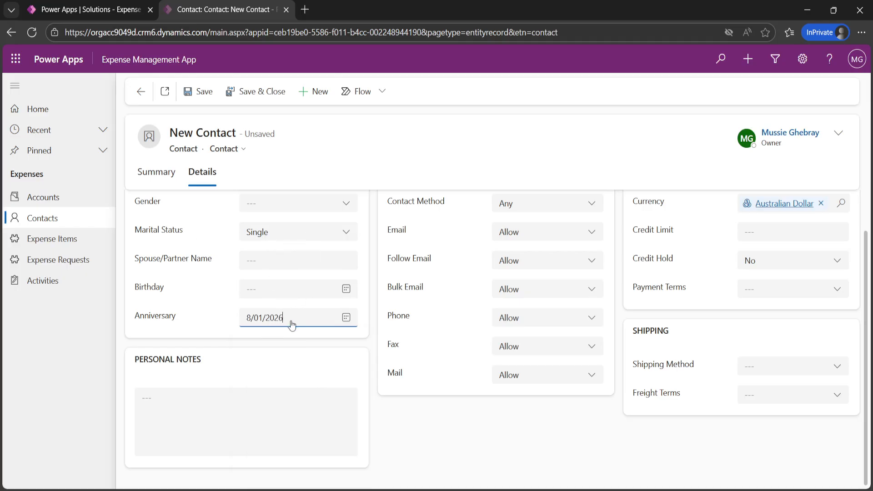
click(102, 11)
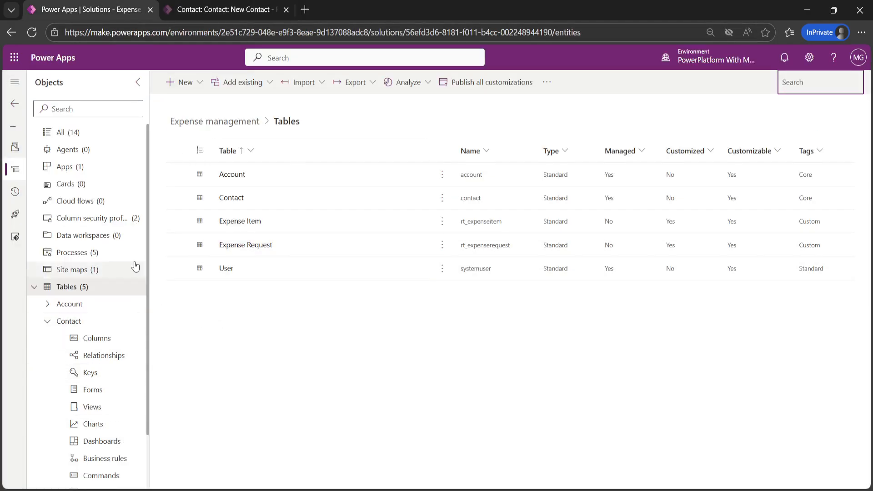
Step: Open the Contact table's Business rules and create a new business rule
click(230, 197)
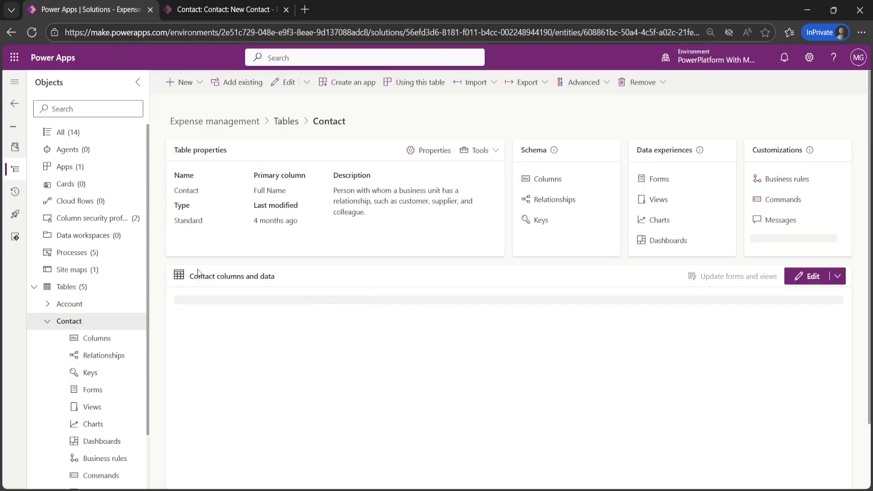
click(781, 182)
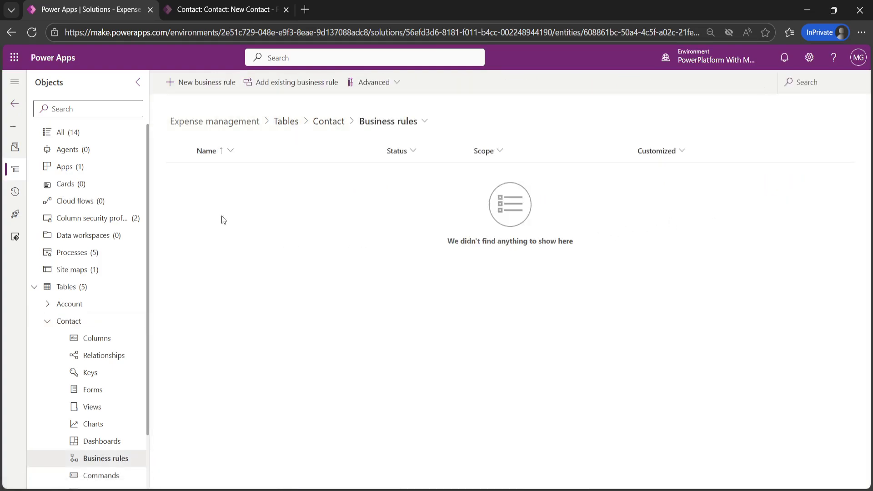
click(196, 87)
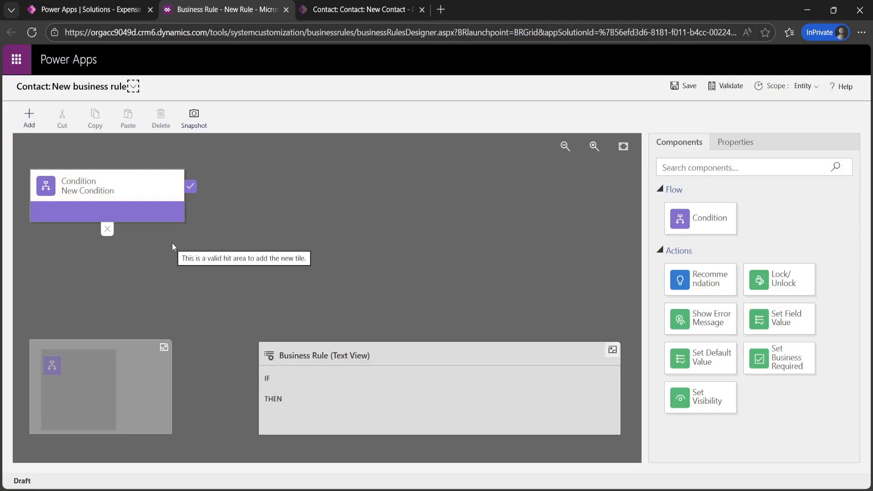
Step: Set the rule's condition to Marital Status equals Single and apply it
click(105, 190)
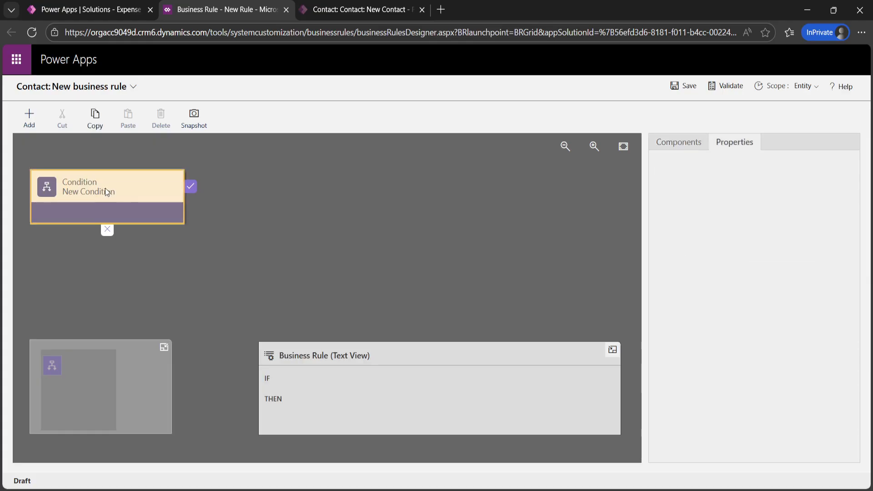
click(687, 144)
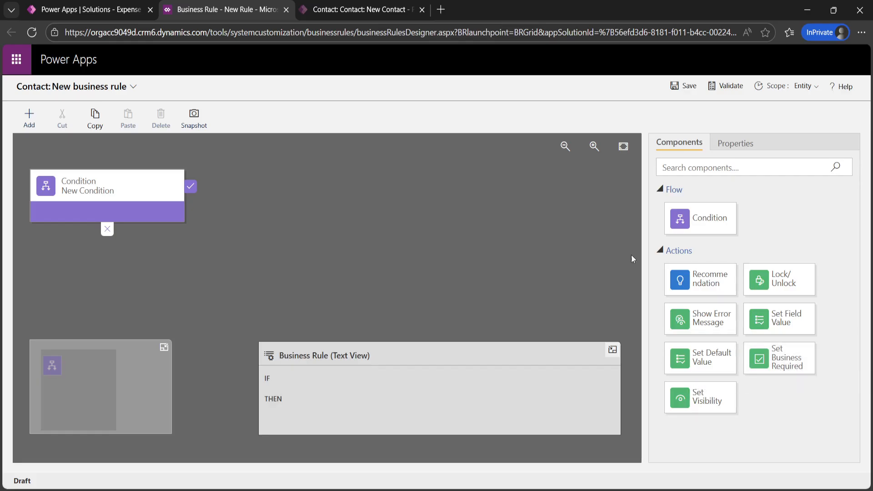
click(111, 192)
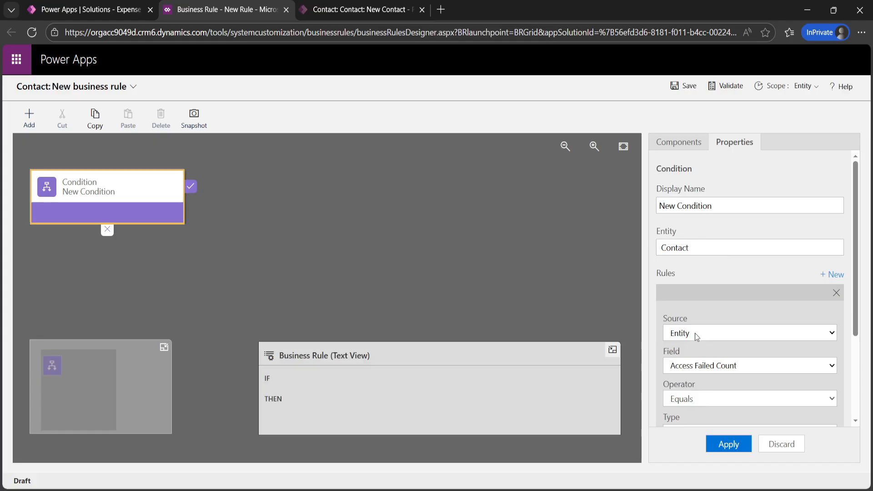
scroll(716, 288, down, 3)
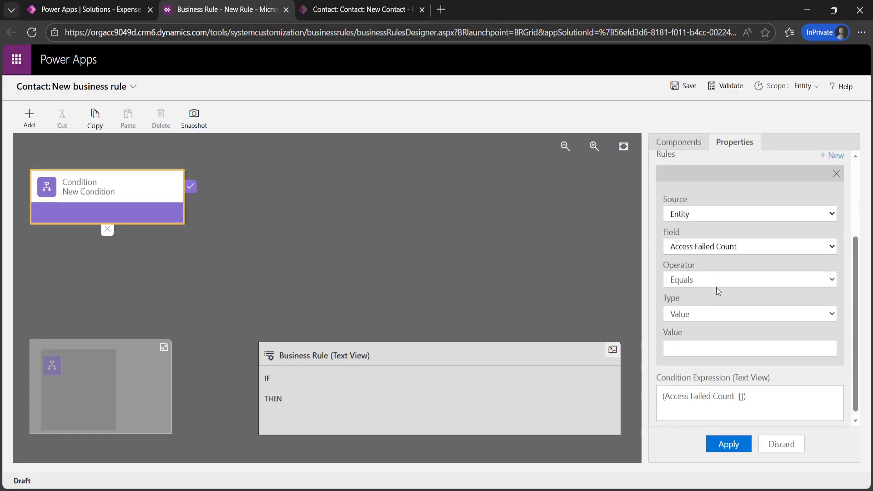
click(701, 246)
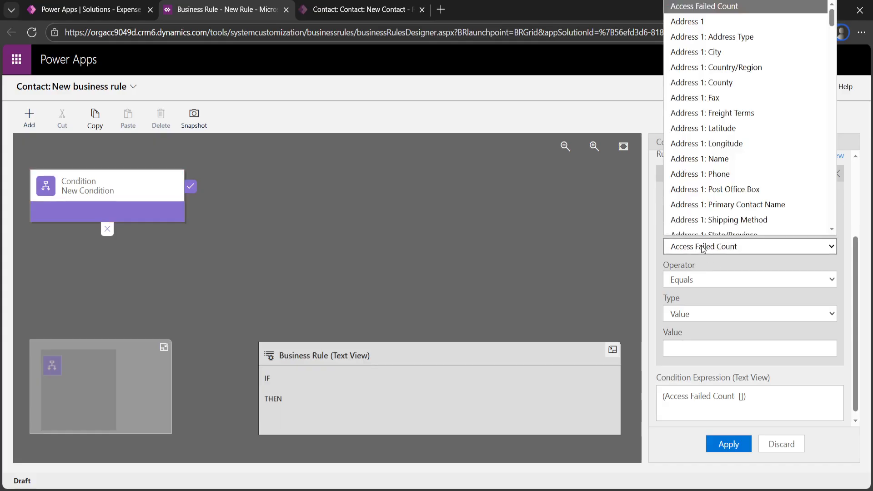
key(m)
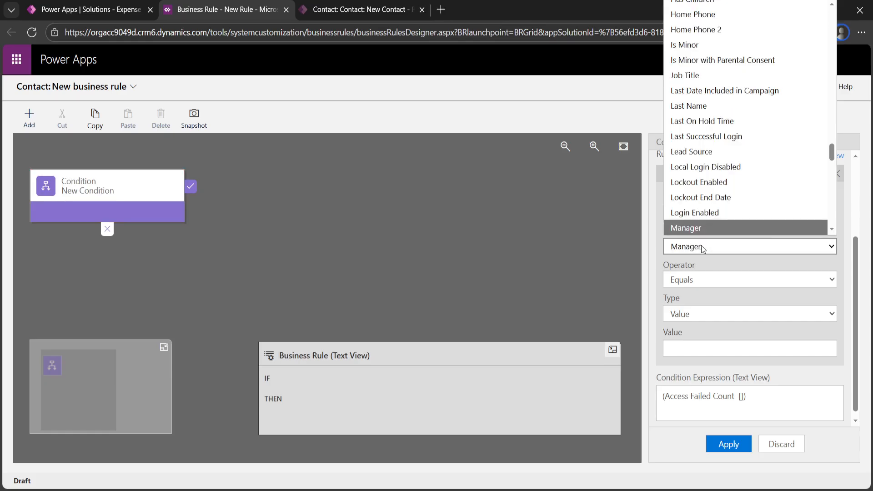
key(Down)
key(Down)
key(Down)
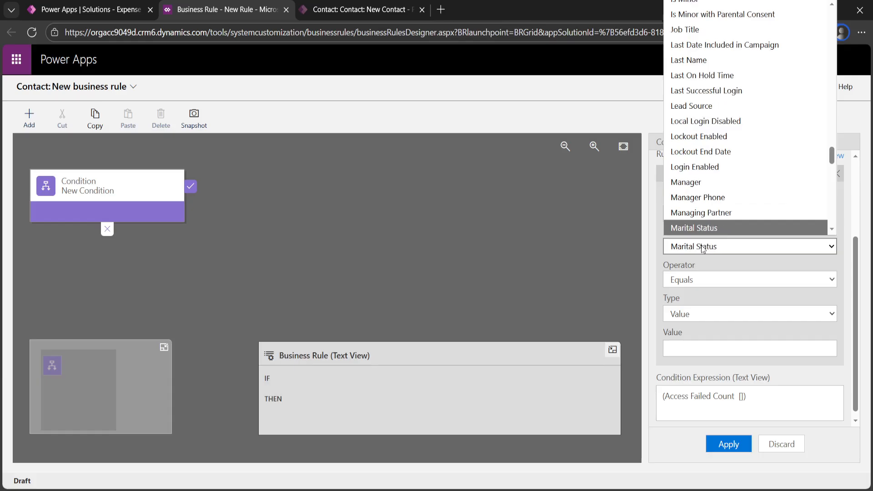
key(Return)
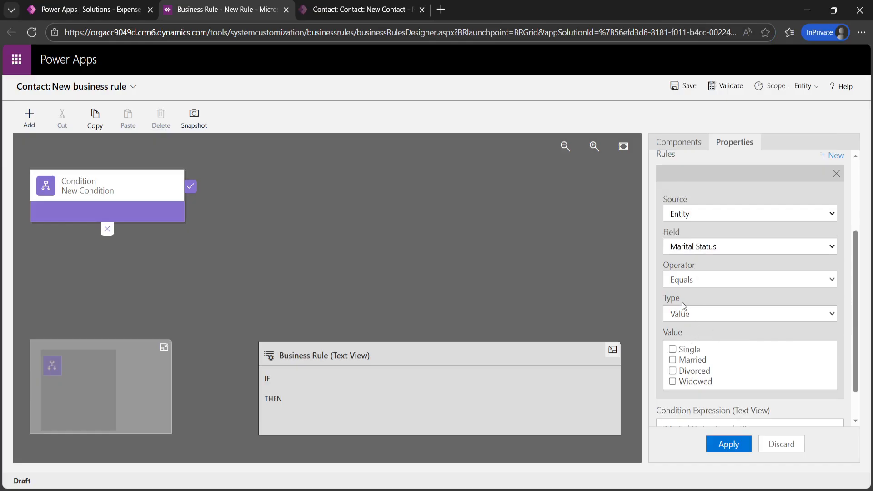
scroll(682, 302, down, 1)
click(672, 310)
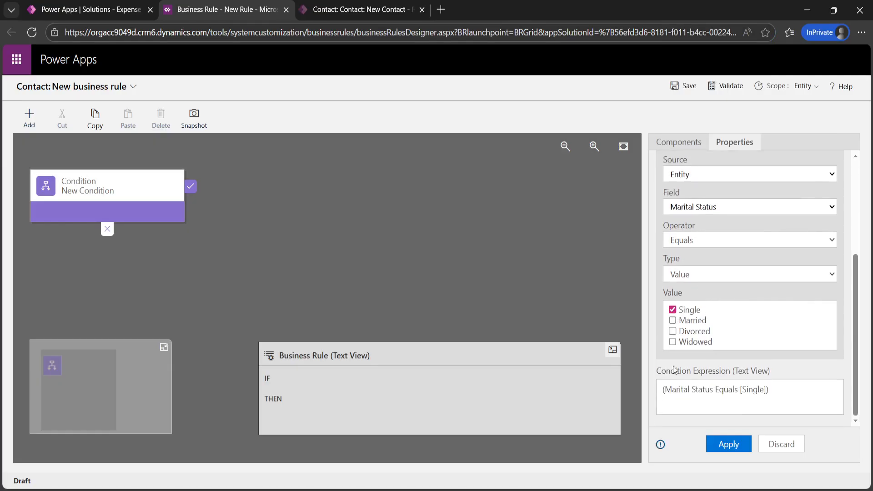
click(725, 447)
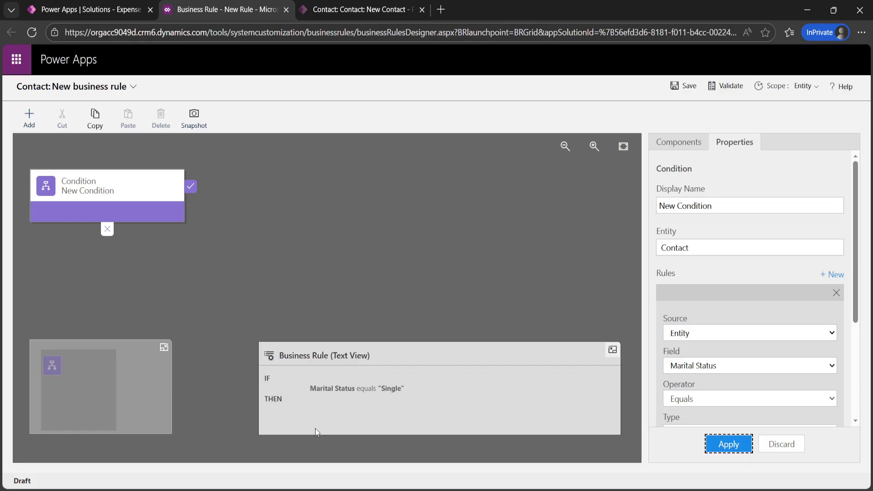
Step: Add a Lock/Unlock action after the condition that locks the Anniversary field
click(666, 140)
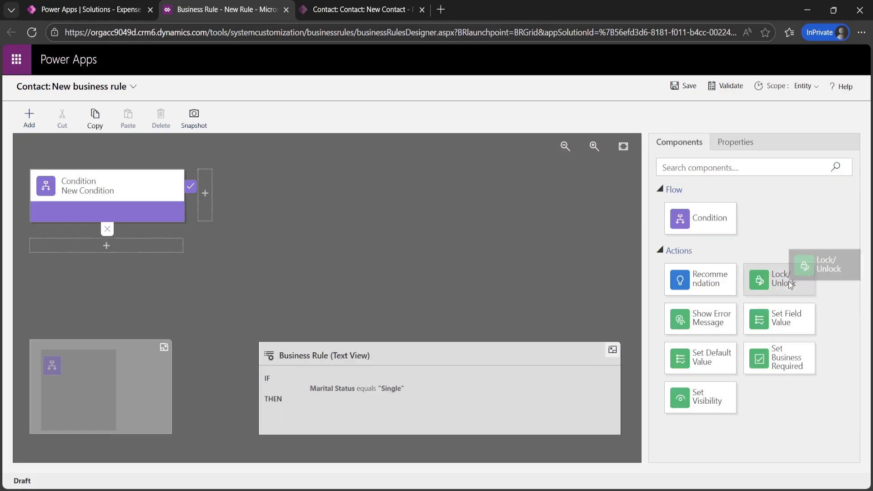
drag(790, 289, 201, 209)
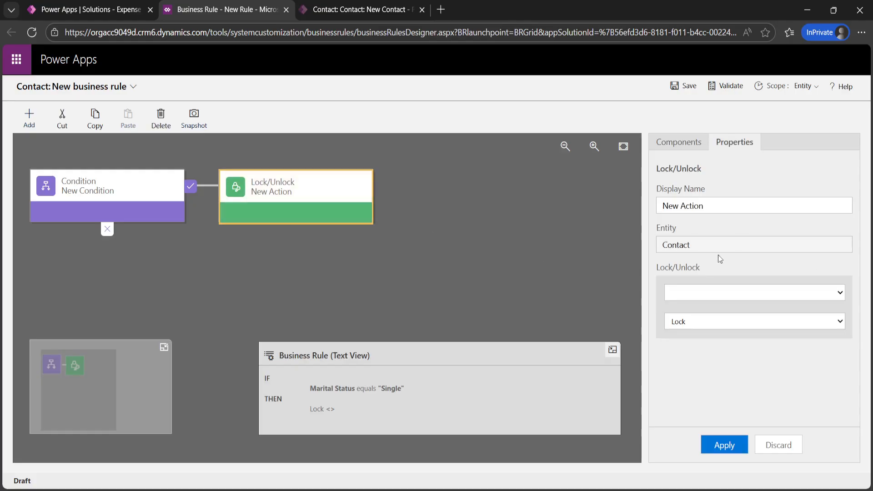
click(711, 294)
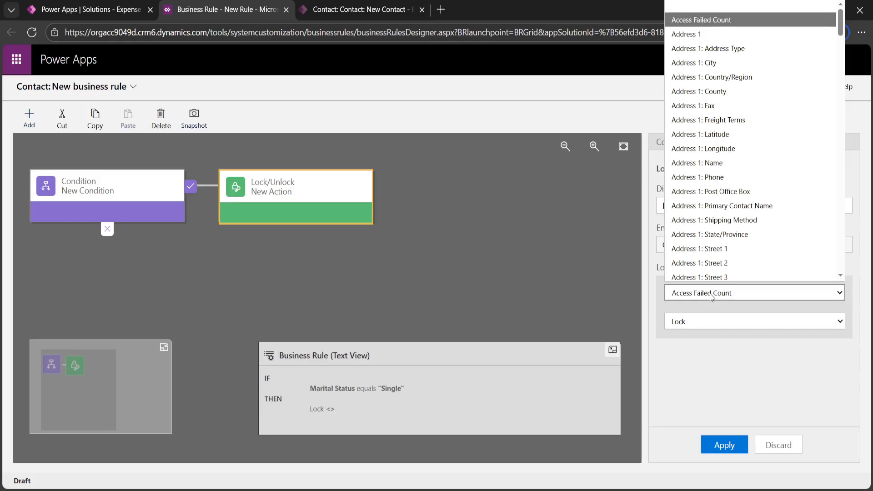
text(an)
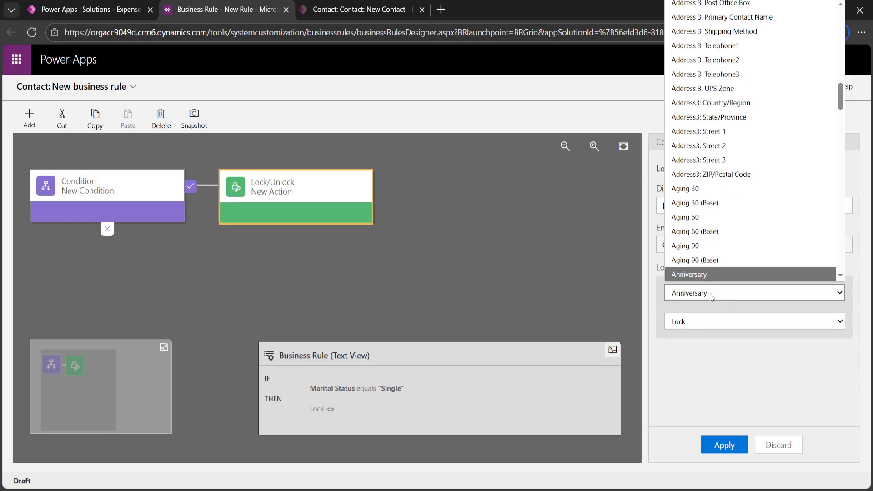
key(Down)
key(Up)
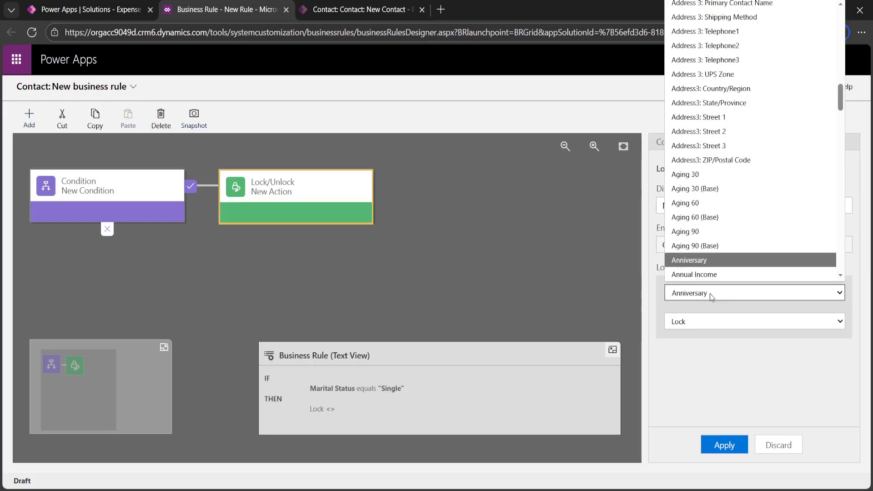
key(Return)
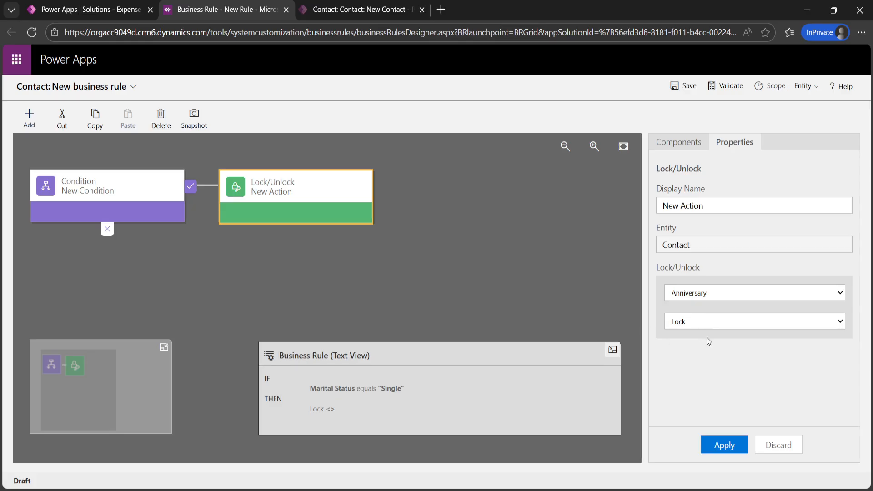
click(723, 445)
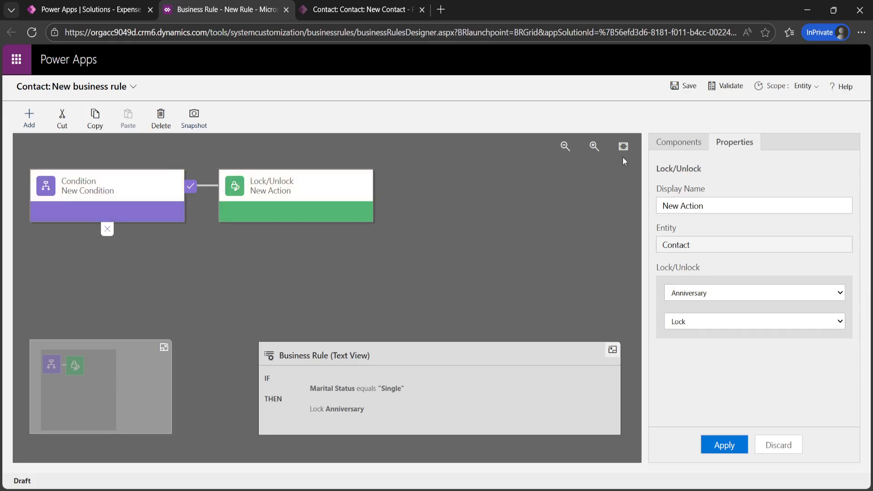
Step: Place a second Lock/Unlock action on the condition's ELSE branch
click(667, 154)
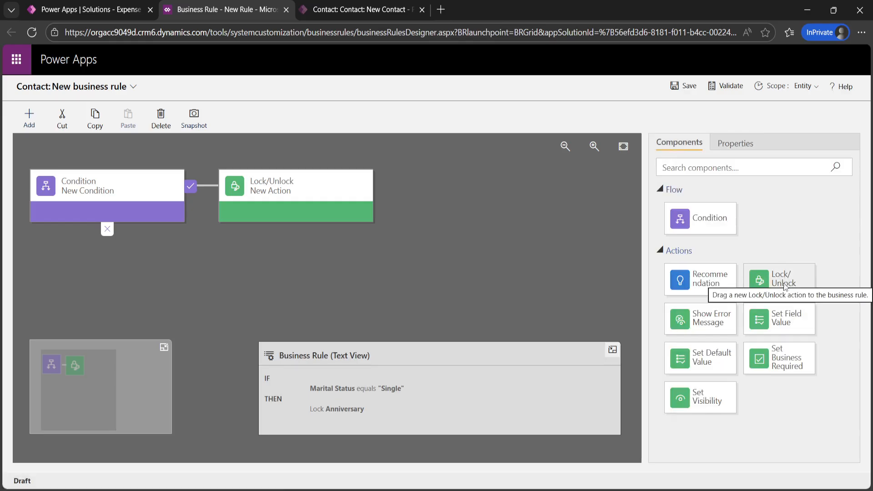
drag(787, 282, 94, 262)
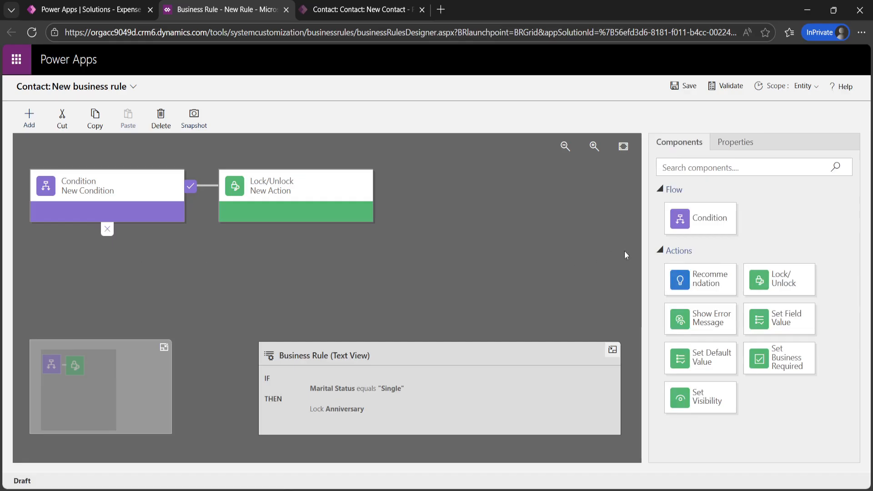
drag(758, 269, 64, 263)
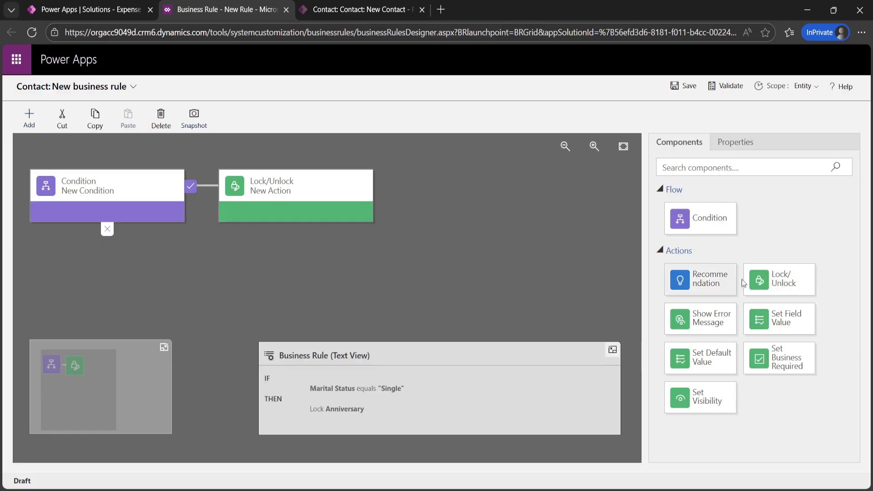
drag(769, 279, 60, 250)
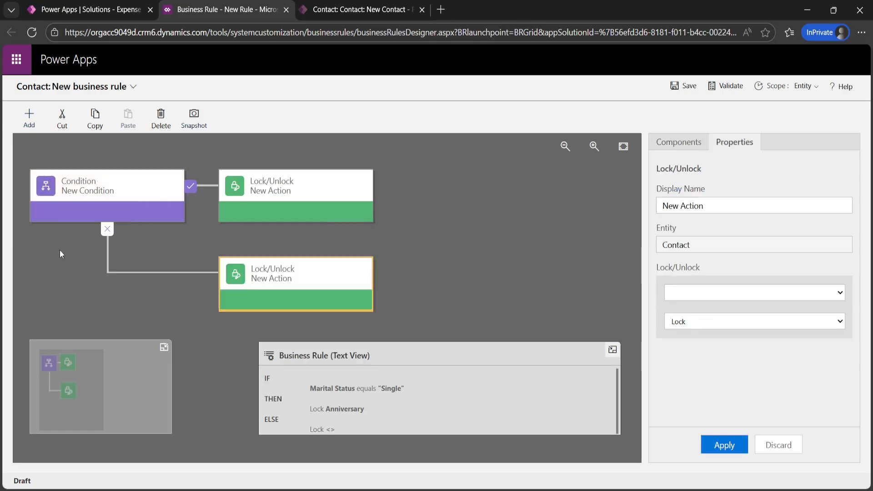
Step: Set the ELSE action to Unlock Anniversary, apply it, and save the rule
click(780, 292)
key(m)
key(a)
key(n)
key(Return)
click(691, 323)
click(699, 349)
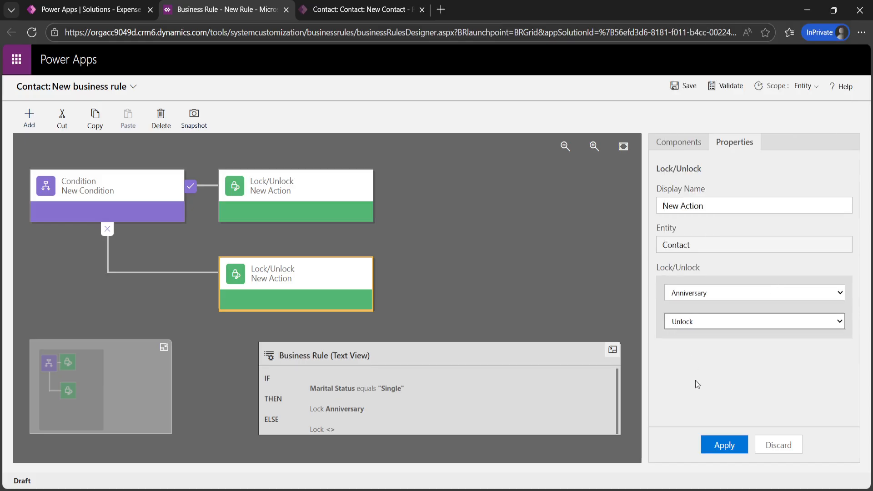
click(723, 446)
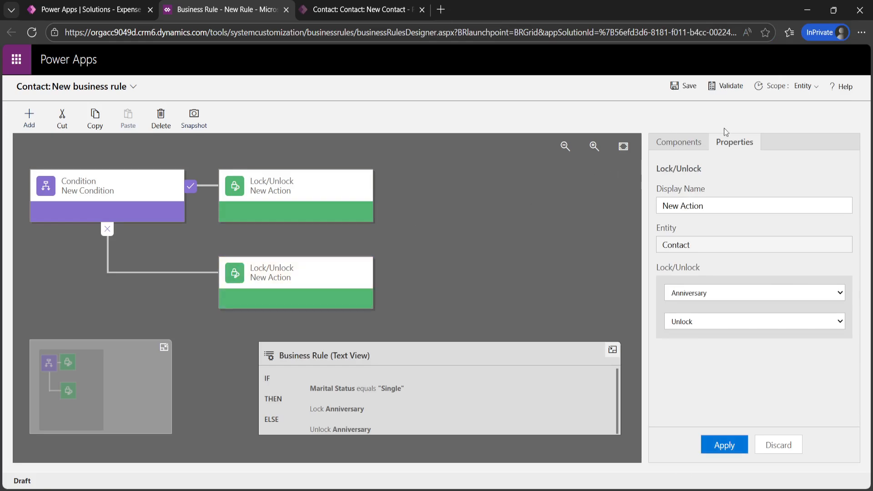
click(679, 87)
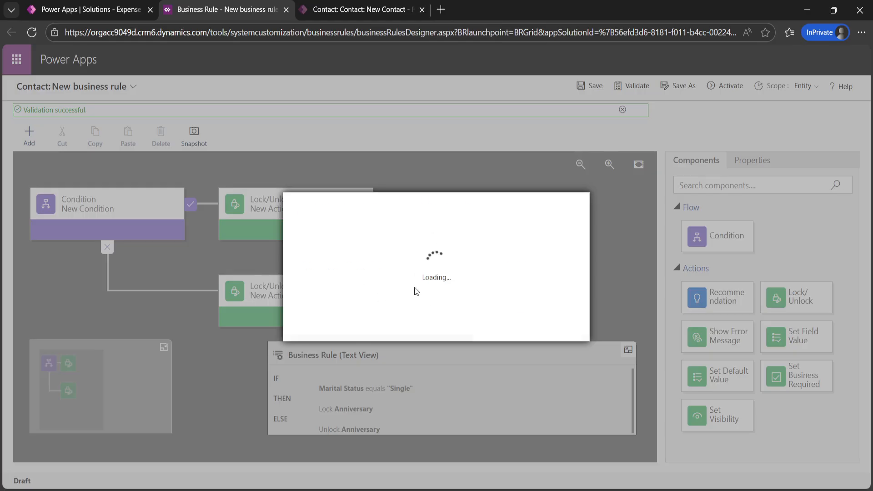
Step: Confirm activating the rule and return to the New Contact form
click(499, 329)
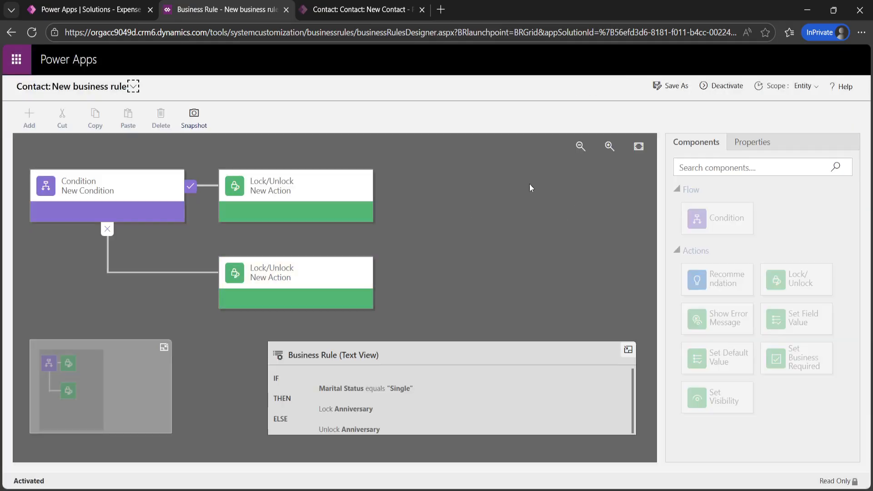
click(331, 13)
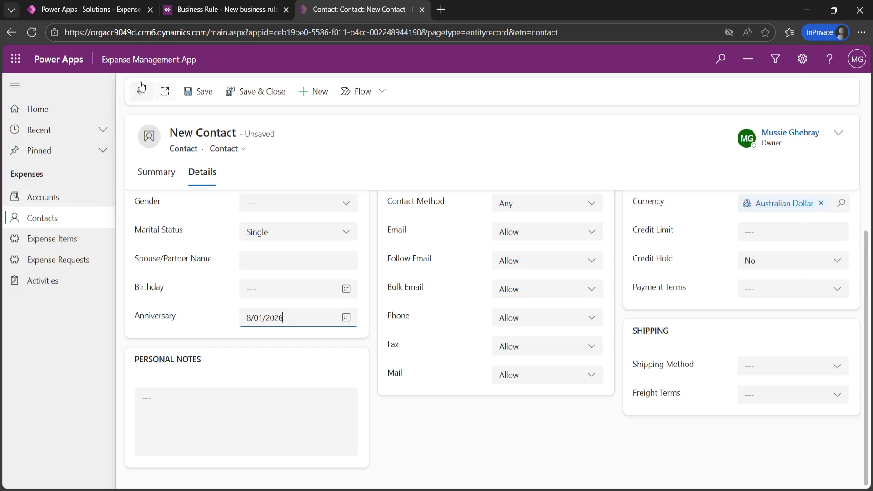
Step: Reload the contact form, try Marital Status Single, then discard the unsaved changes
click(32, 33)
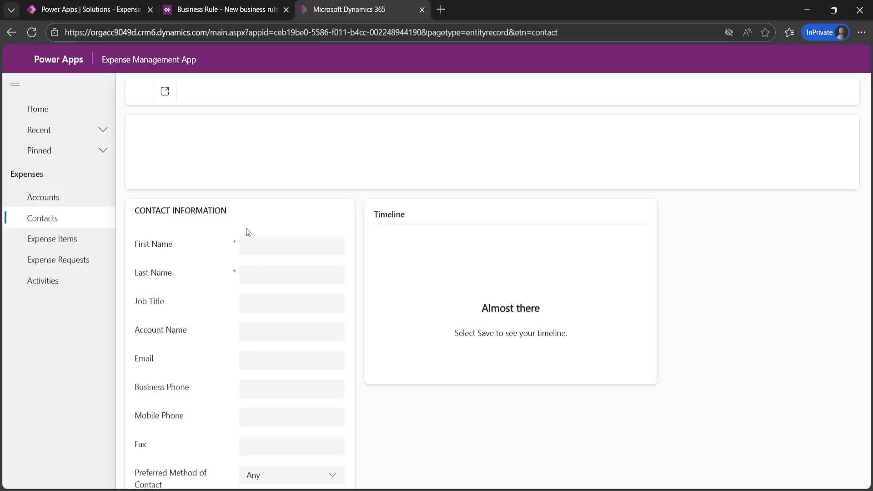
click(202, 173)
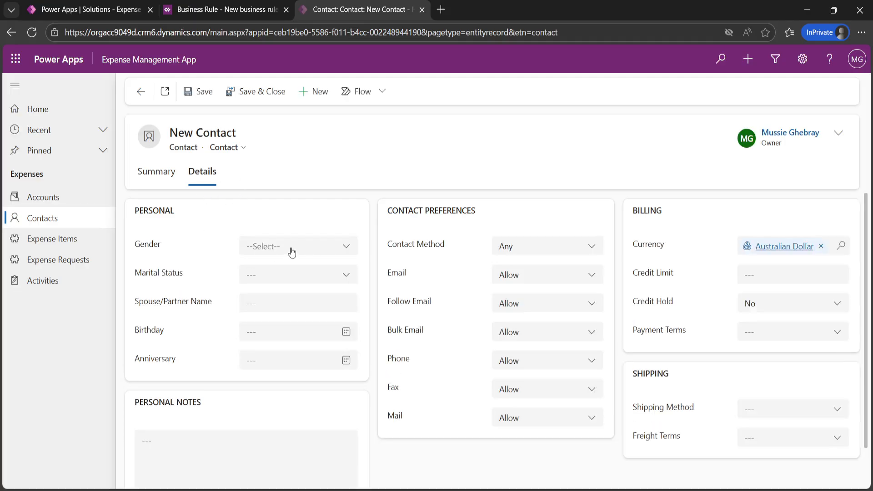
click(283, 275)
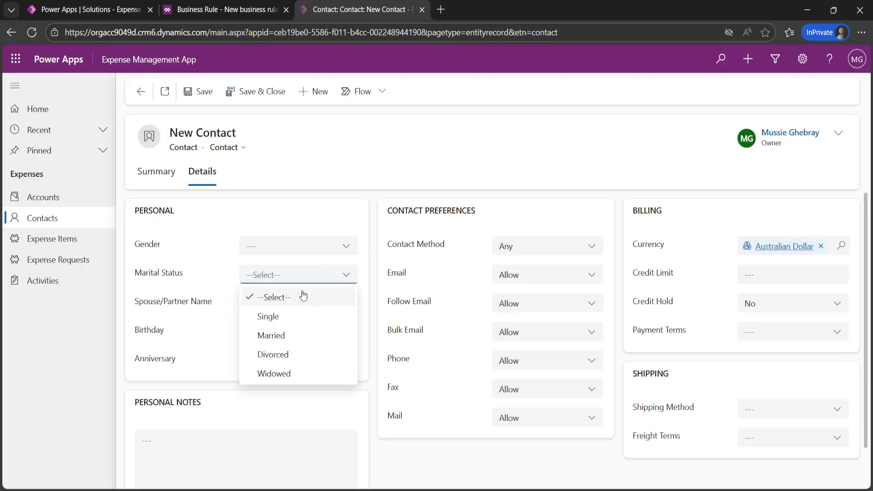
click(285, 318)
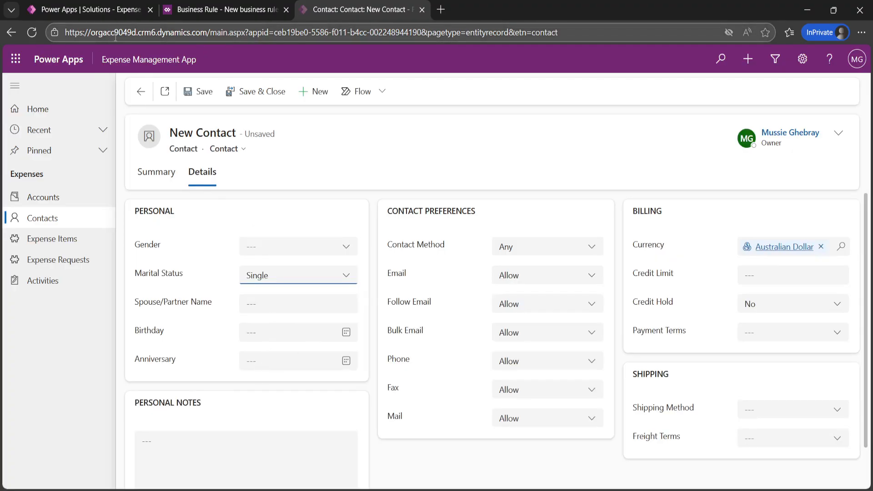
click(57, 220)
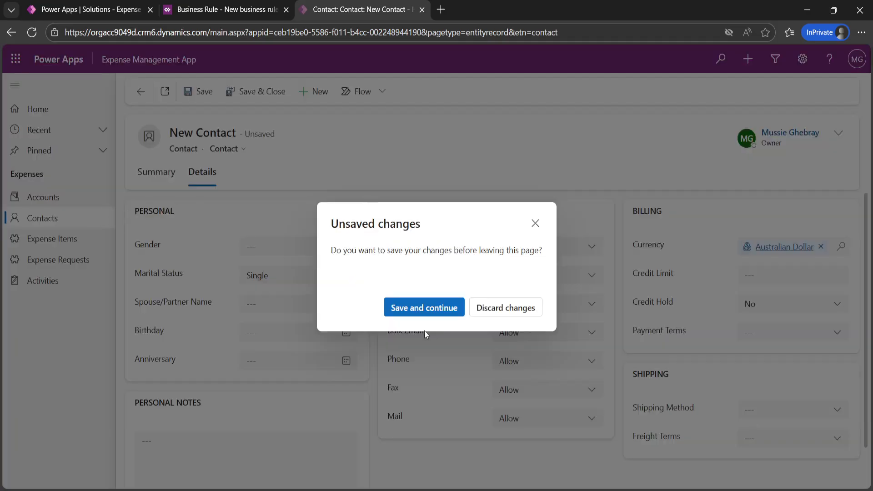
click(509, 309)
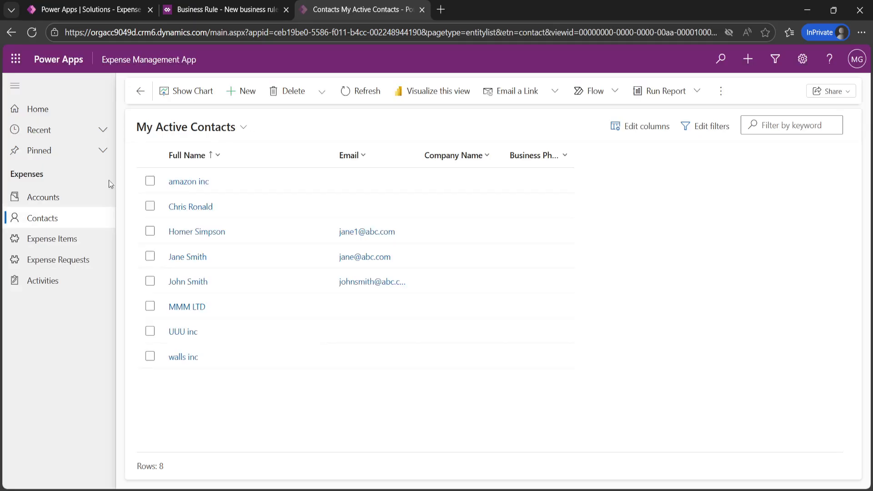
Step: Start a blank new contact and set its Marital Status to Single
click(245, 91)
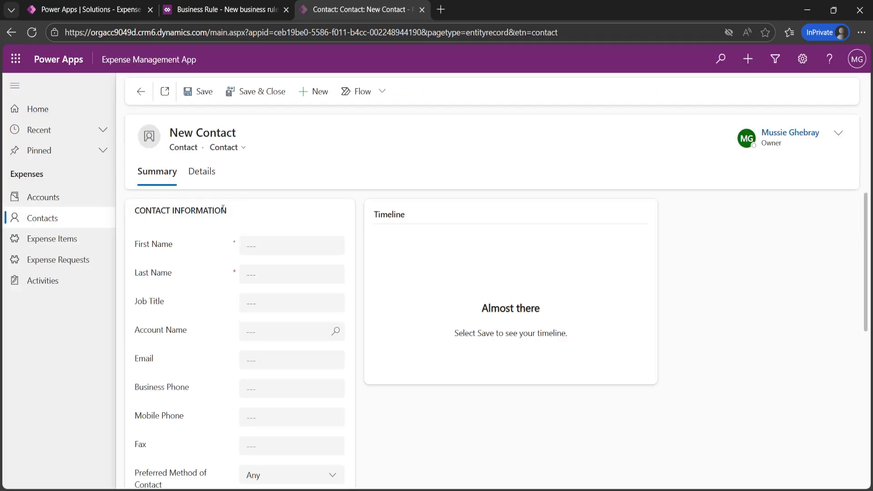
click(202, 172)
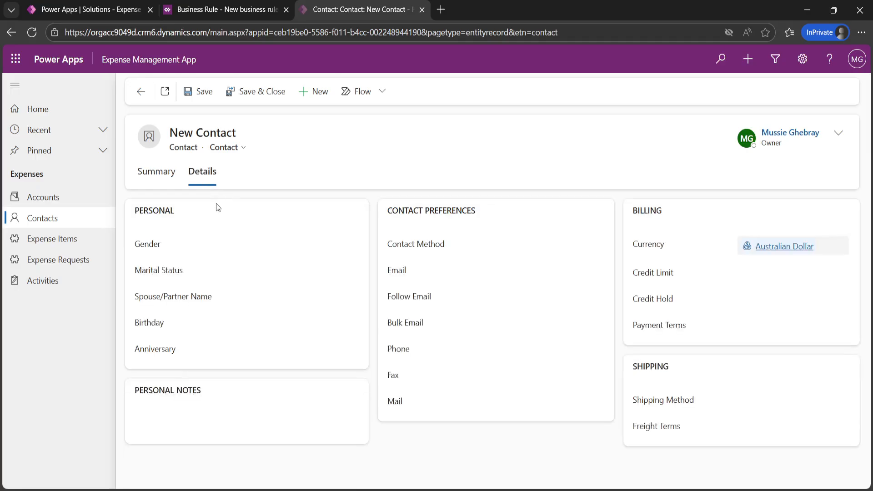
click(304, 277)
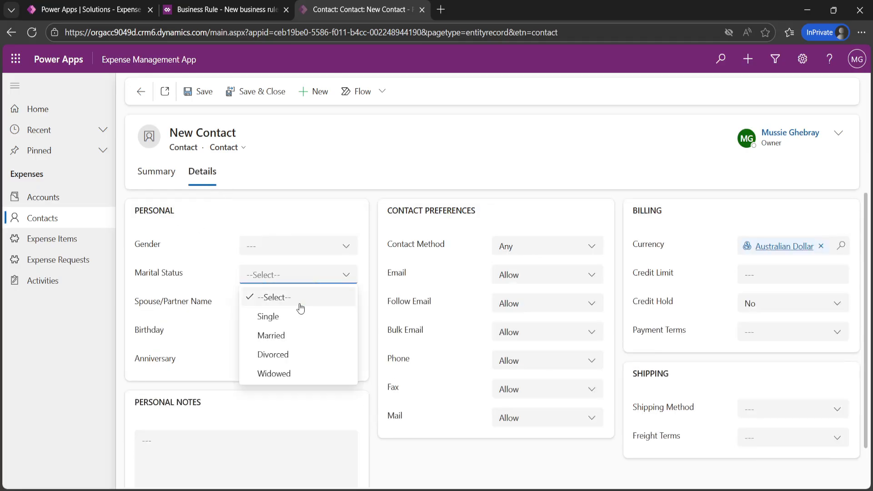
click(274, 317)
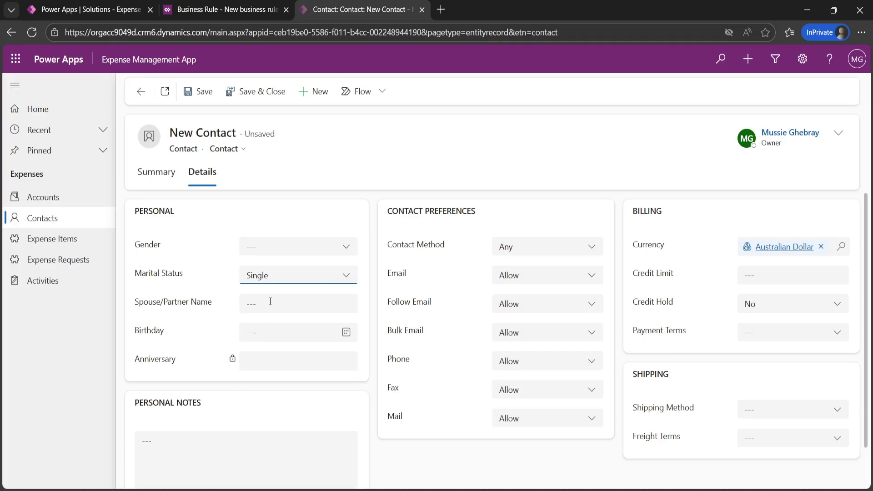
Step: Switch to Married, set Anniversary 8/01/2026, back to Single, then return to the rule designer
click(292, 275)
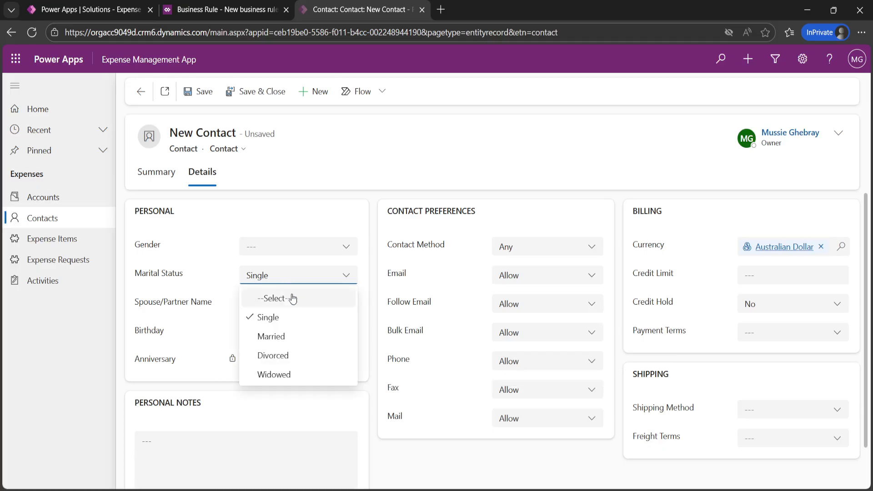
click(267, 338)
click(272, 368)
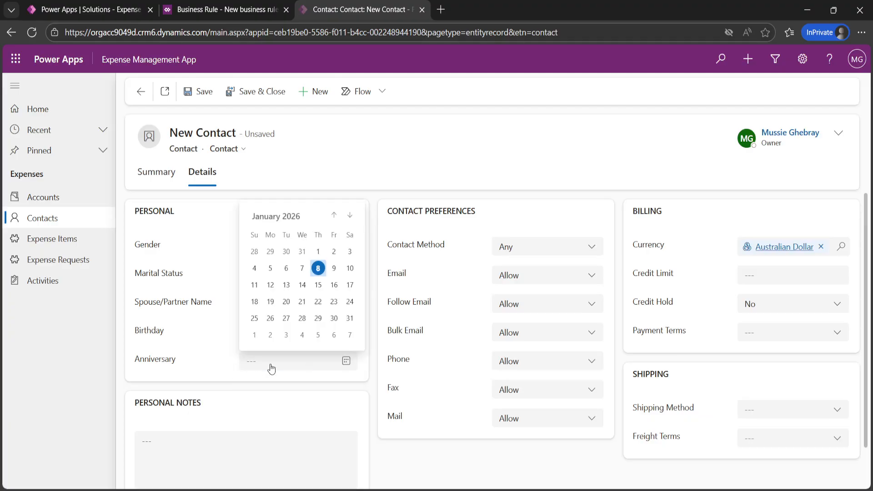
click(318, 268)
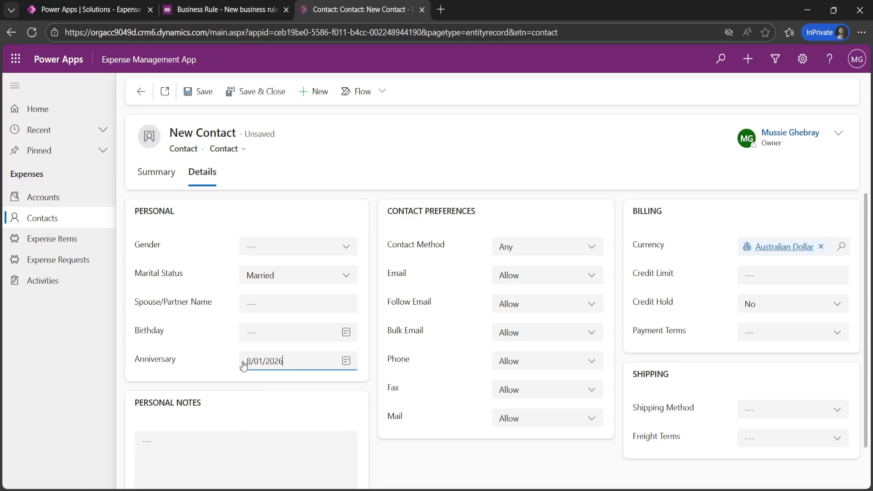
click(289, 278)
click(268, 317)
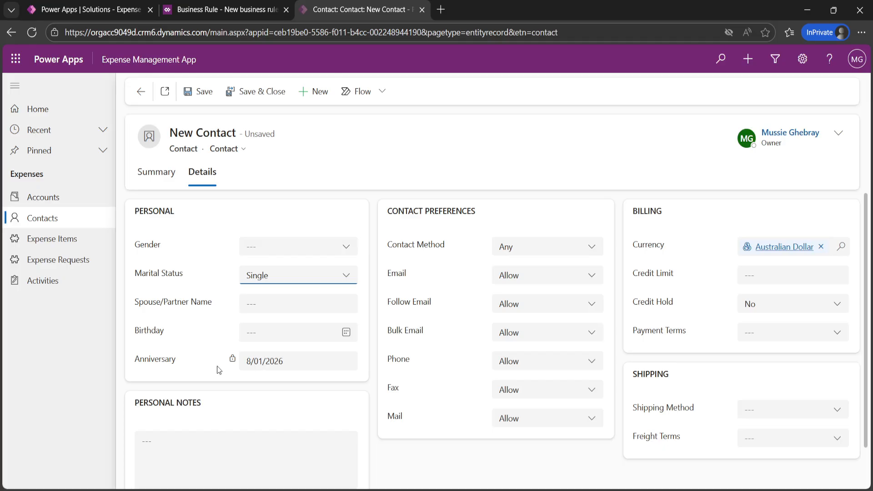
click(305, 362)
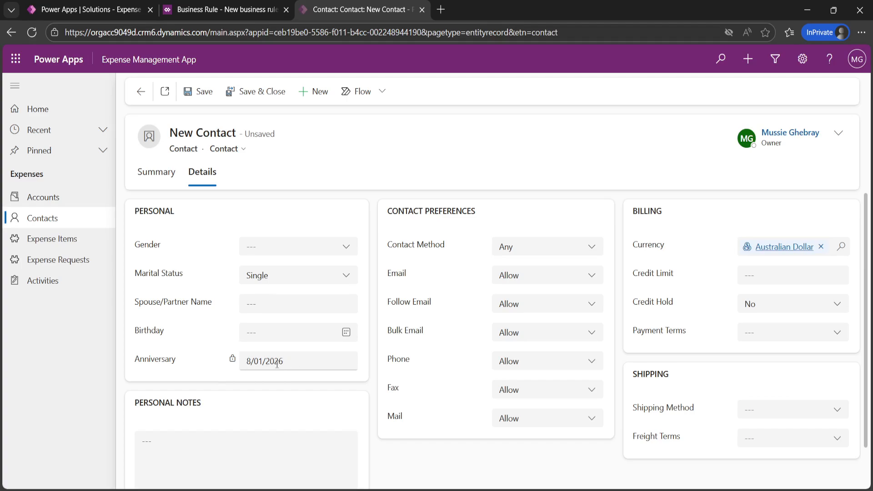
click(203, 11)
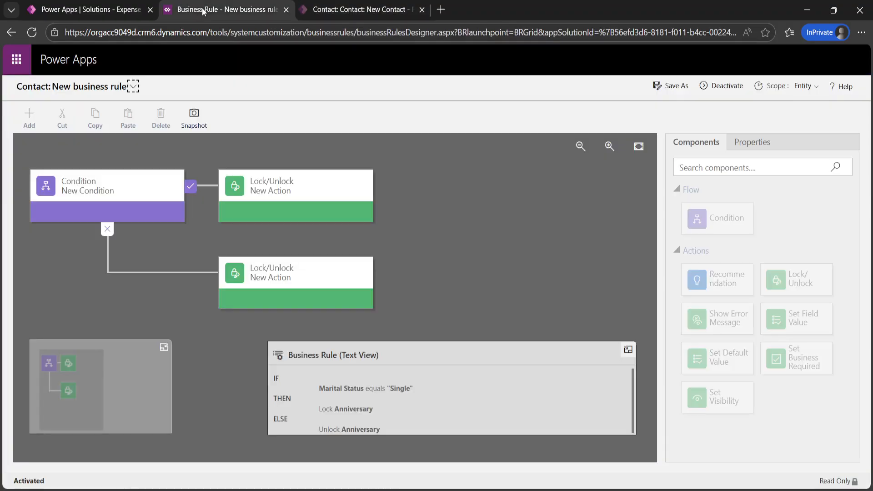
Step: Deactivate the rule and insert a Set Field Value action on the Single branch
click(725, 88)
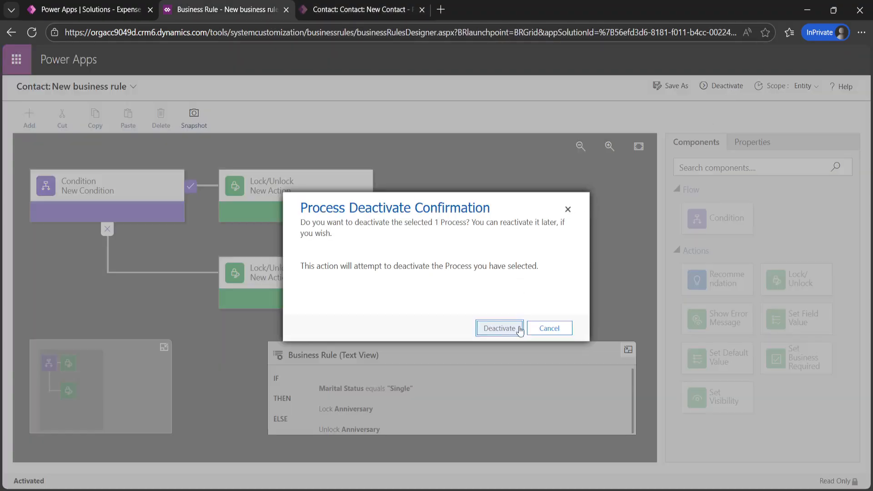
click(510, 331)
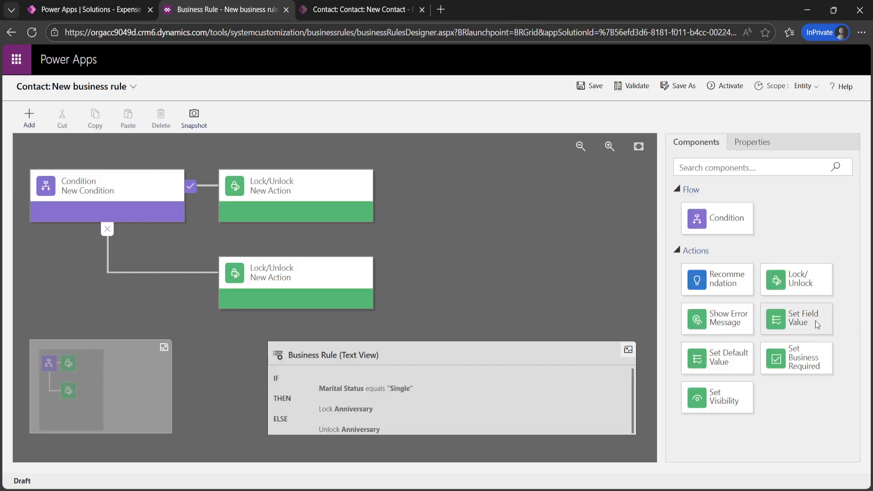
drag(817, 324, 192, 209)
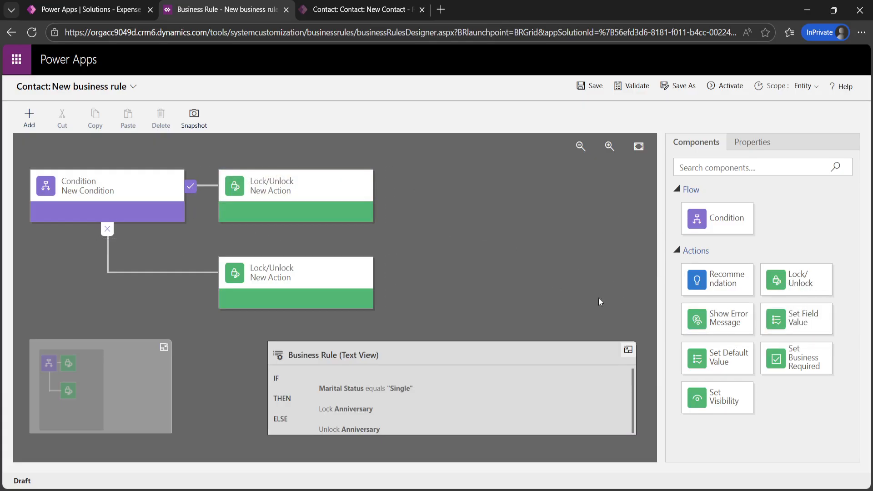
drag(816, 323, 209, 211)
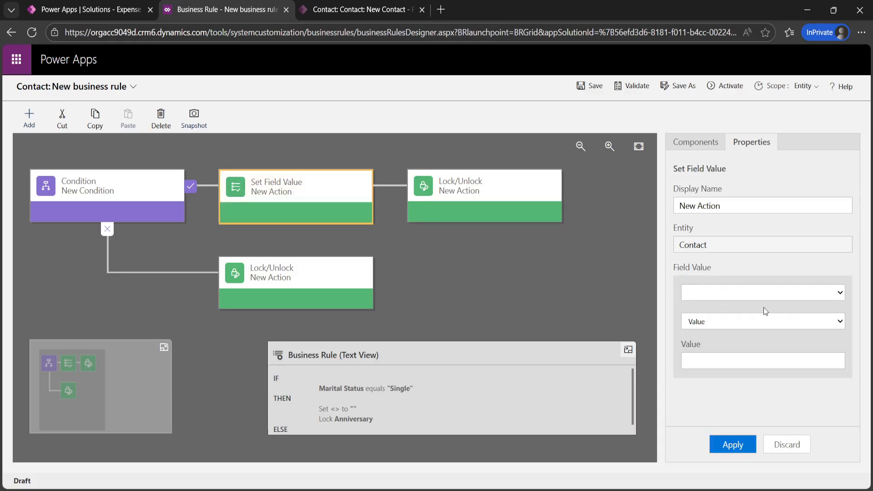
Step: Make the new action clear Anniversary, apply it, and save the rule
click(713, 300)
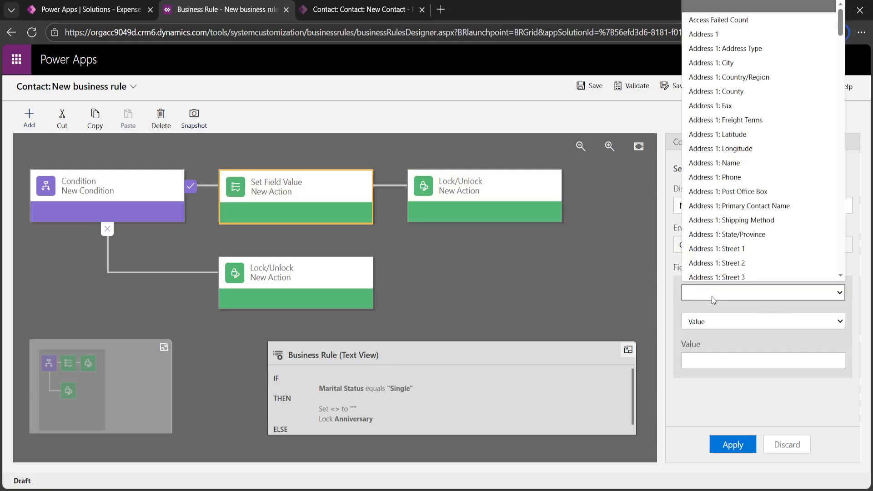
text(an)
key(Return)
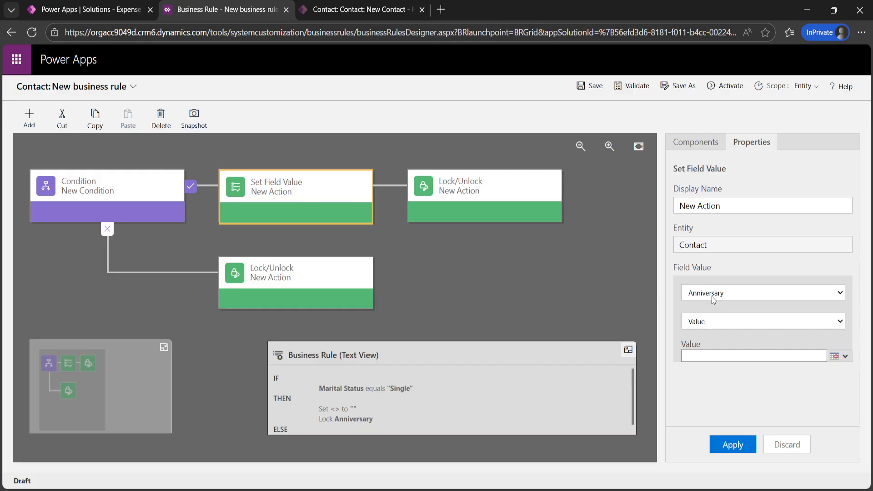
click(717, 321)
click(710, 380)
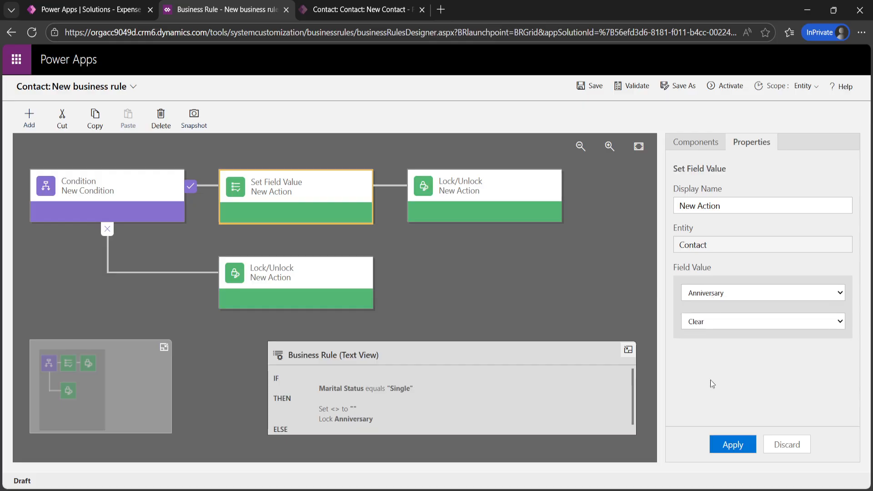
click(733, 447)
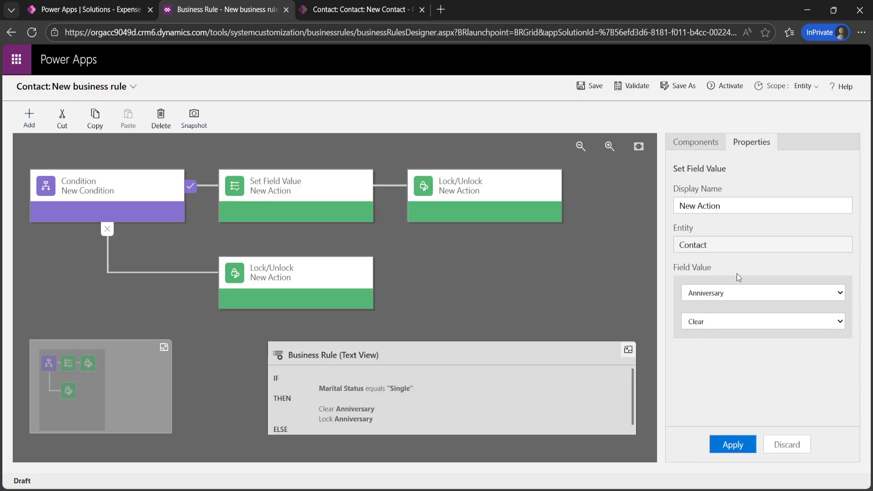
click(595, 90)
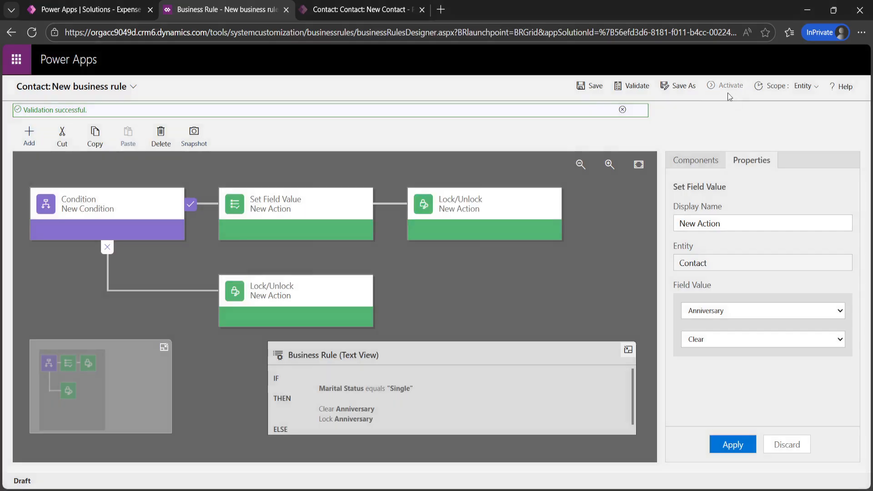
Step: Activate the updated rule, confirm it shows On under Contact business rules, then return to New Contact
click(731, 91)
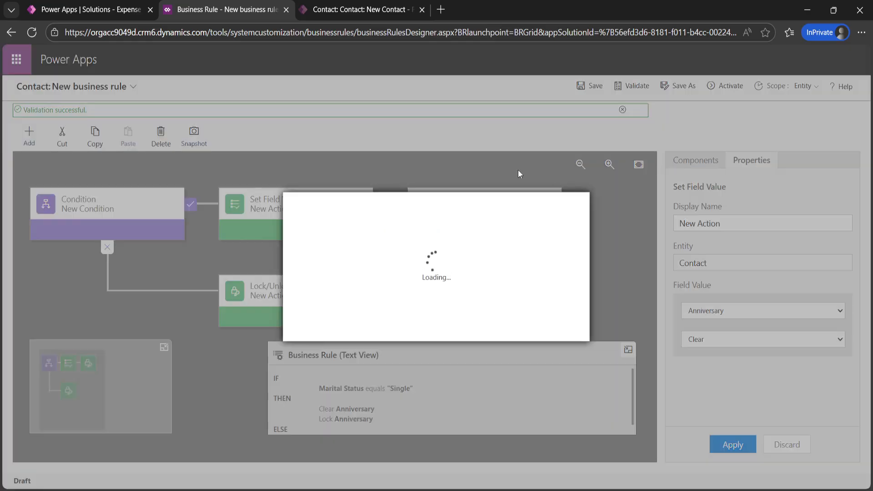
click(500, 330)
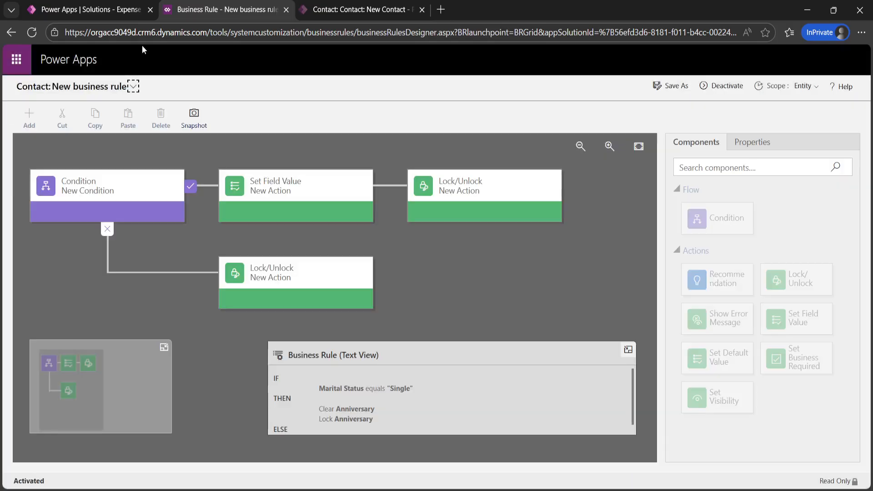
click(68, 14)
click(518, 312)
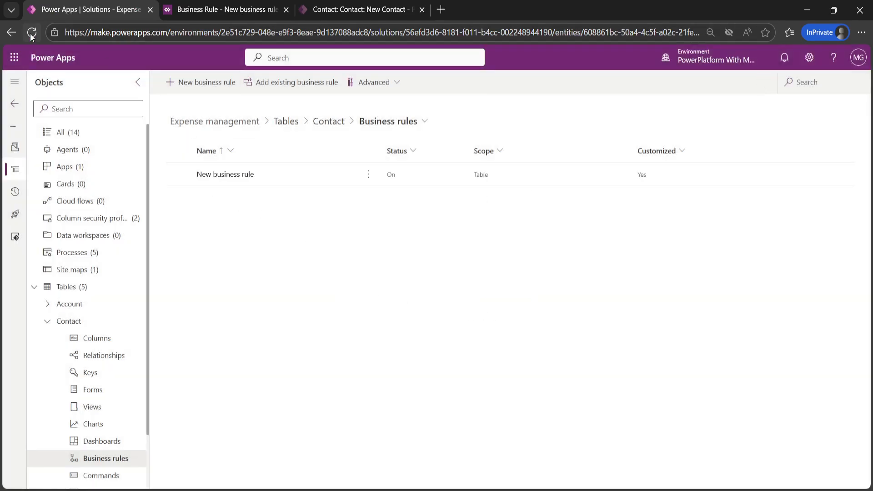
click(80, 322)
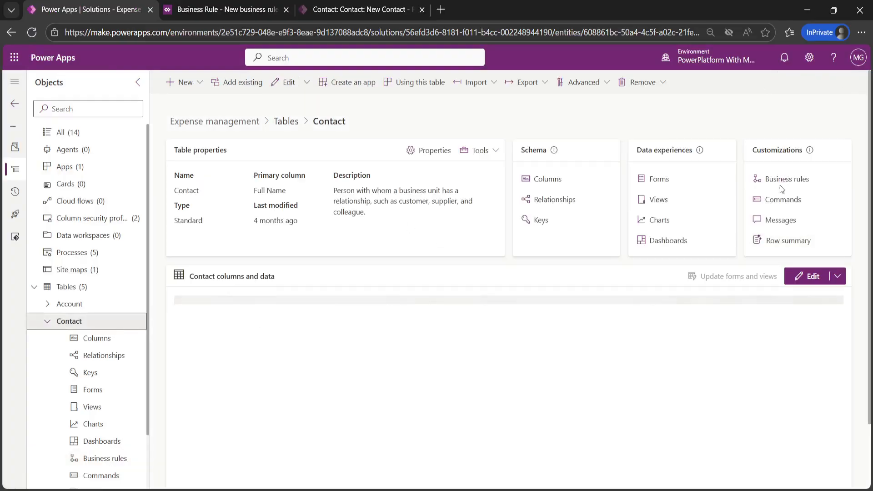
click(786, 179)
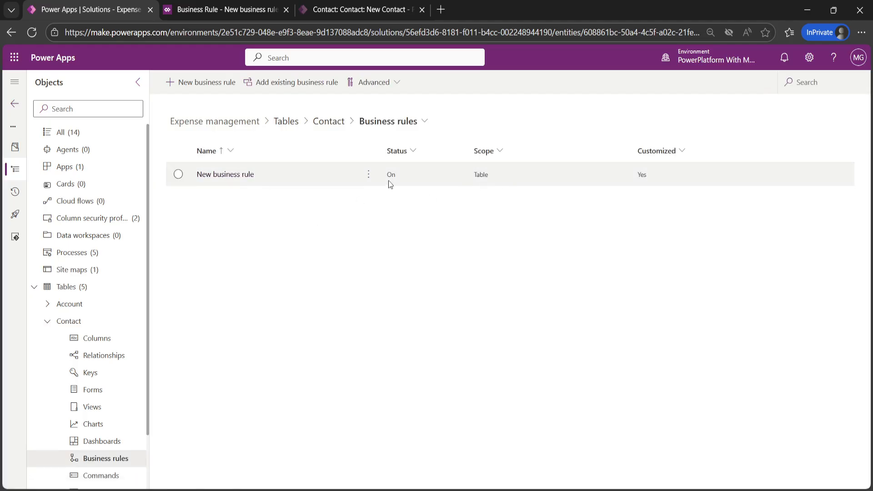
click(362, 13)
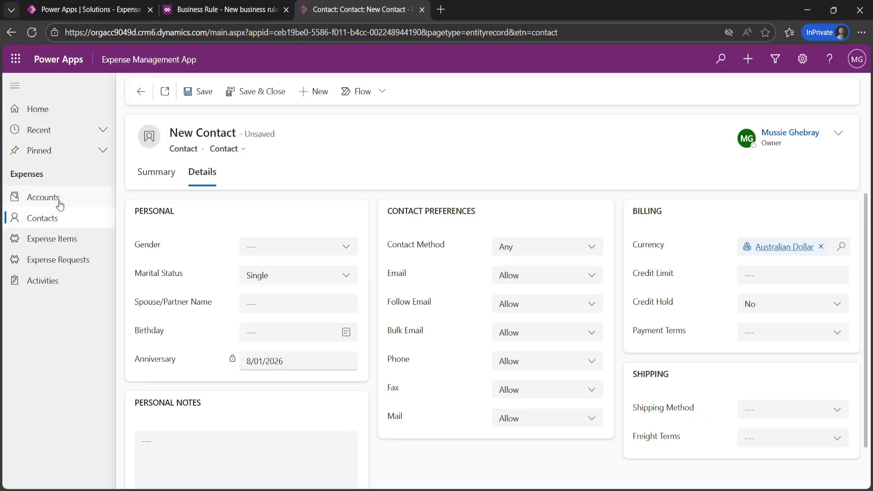
Step: Discard the old contact form and open the Details of a fresh new contact
click(55, 218)
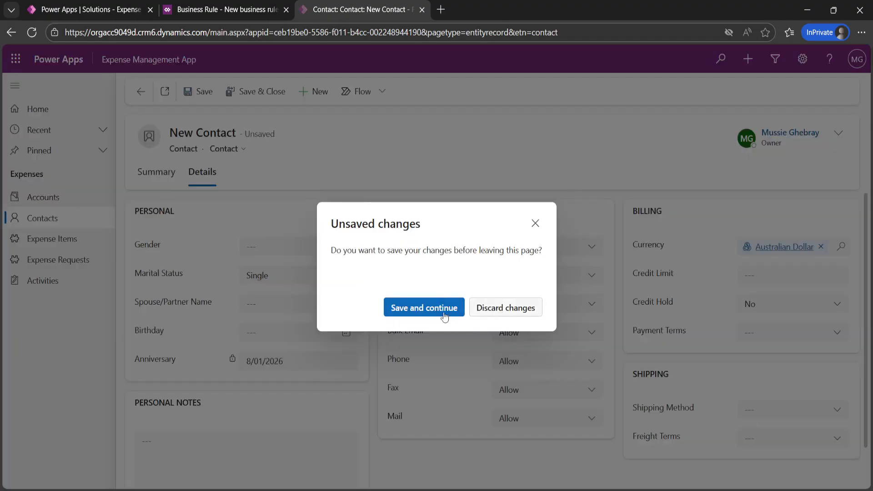
click(514, 313)
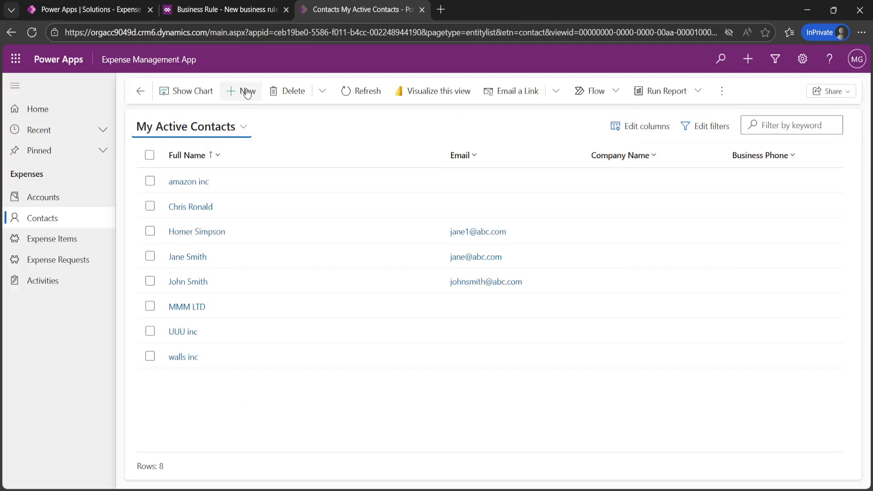
click(247, 92)
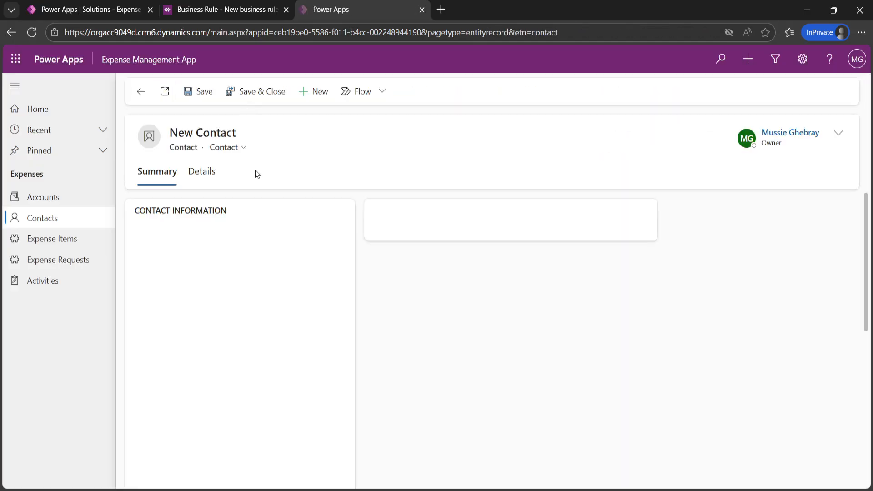
click(203, 181)
Step: Set Married with Anniversary 8/01/2026, switch to Single, then return to the rule tab
click(277, 276)
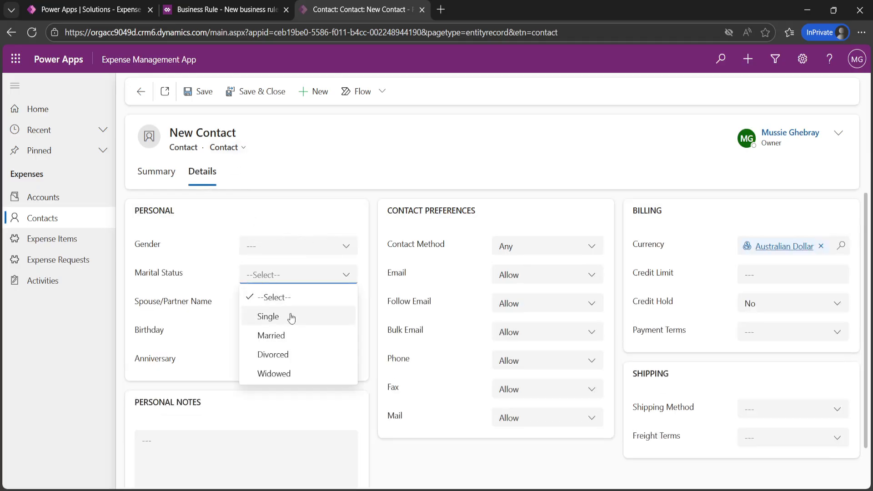
click(278, 336)
click(302, 364)
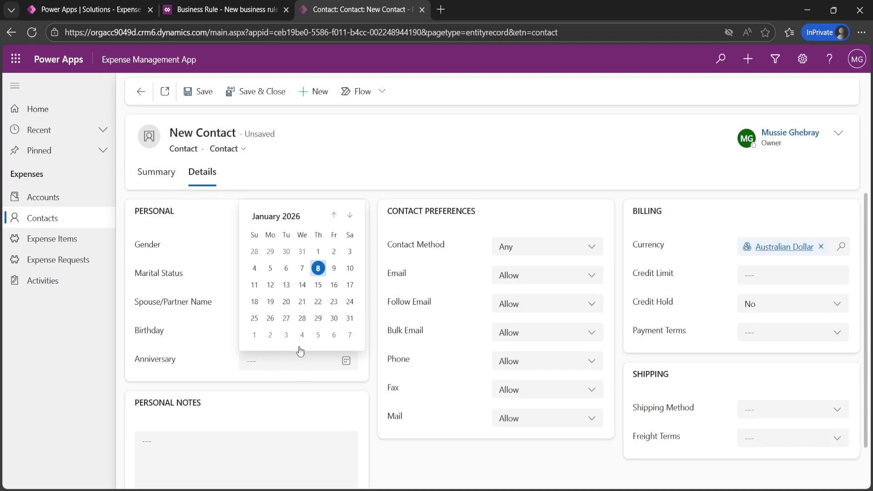
click(318, 268)
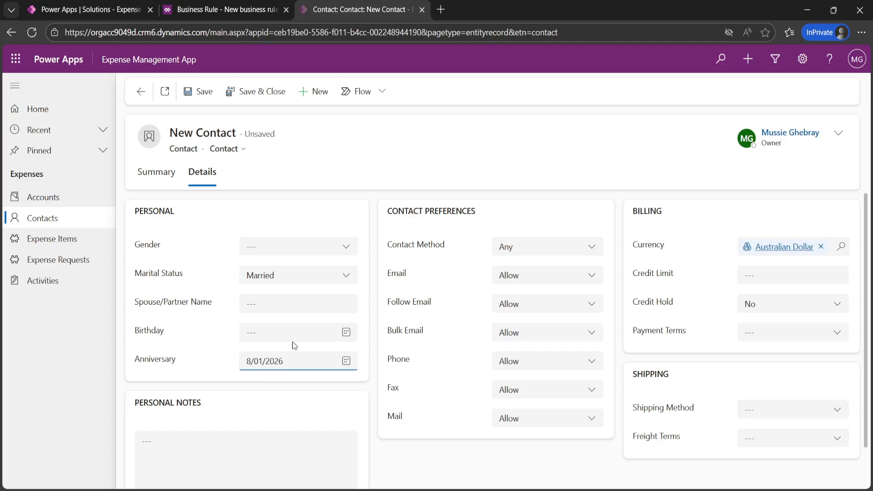
click(294, 276)
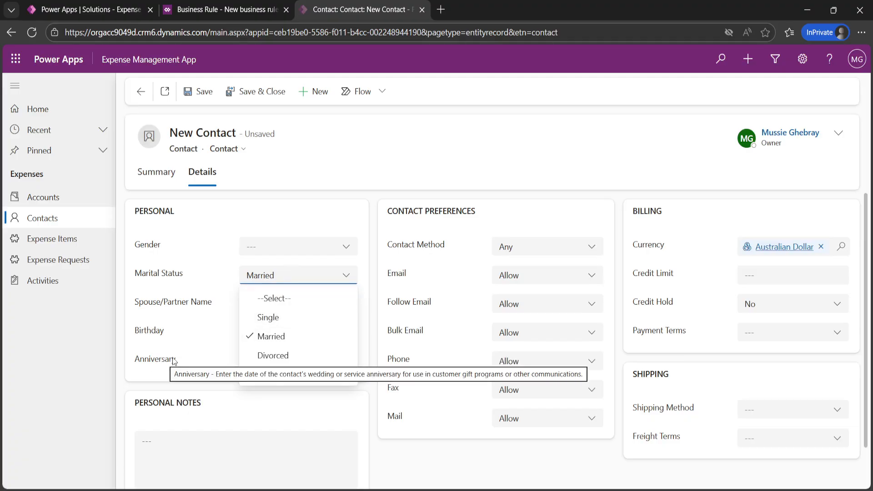
click(268, 317)
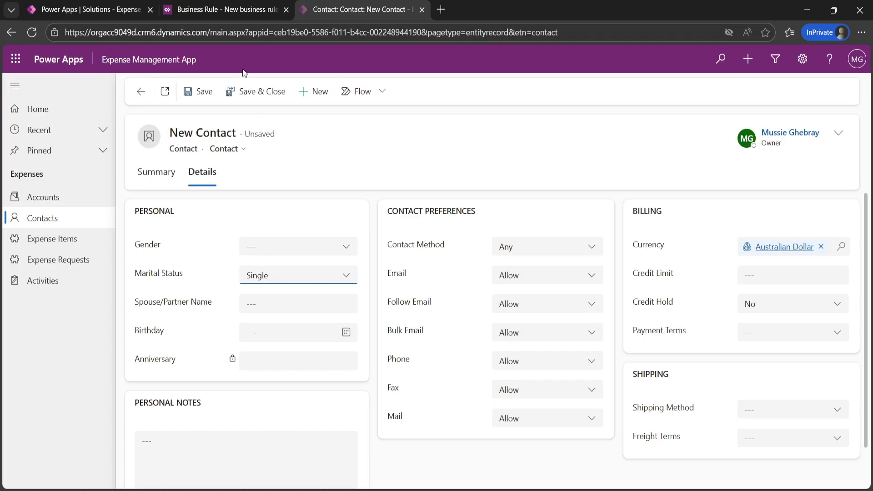
click(218, 10)
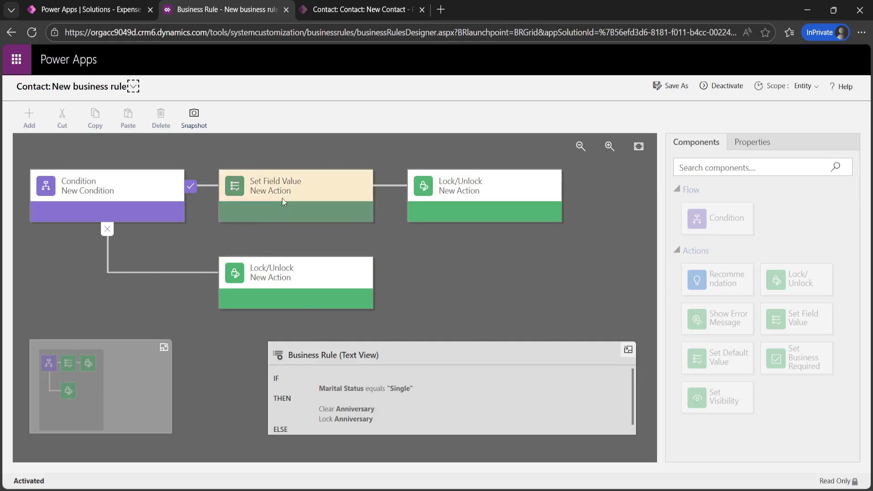
Step: Review the rule's text summary, then close the business rule designer to return to the New Contact form
triple_click(322, 415)
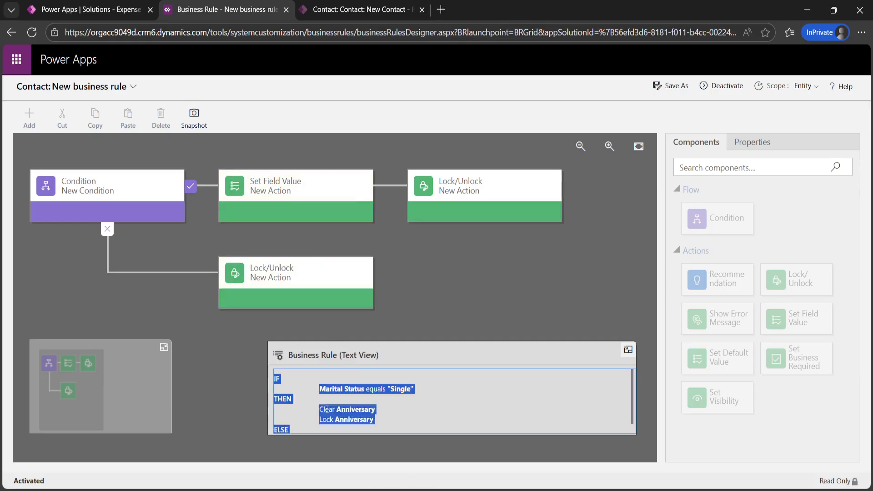
click(413, 411)
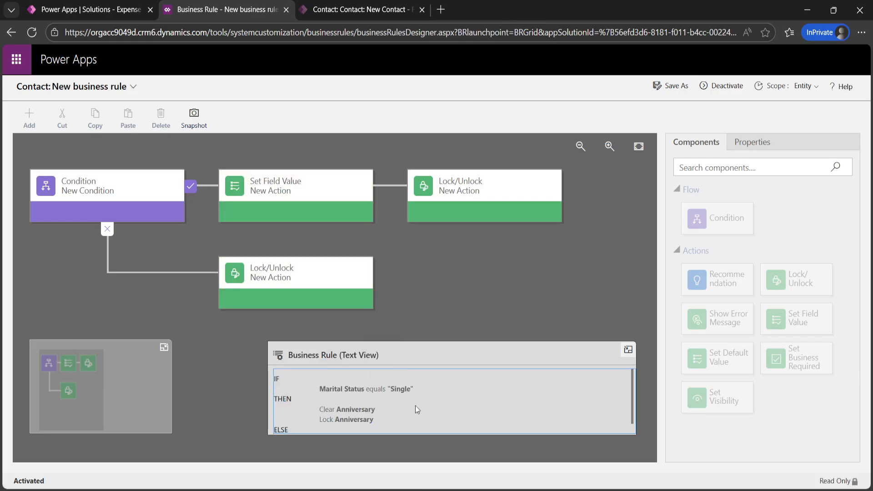
click(95, 10)
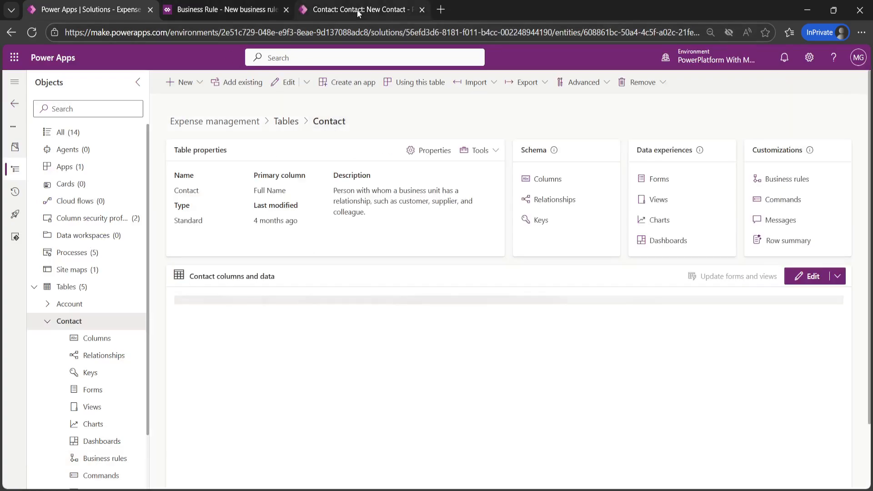
click(357, 10)
click(273, 10)
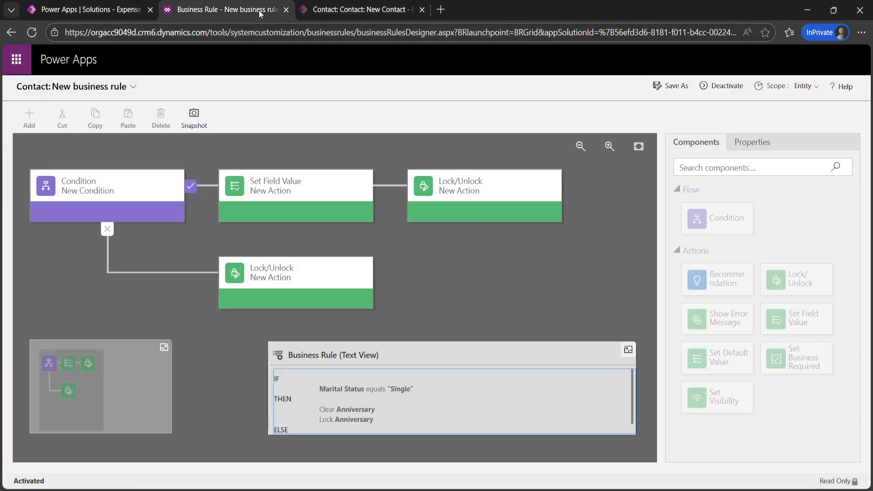
click(286, 10)
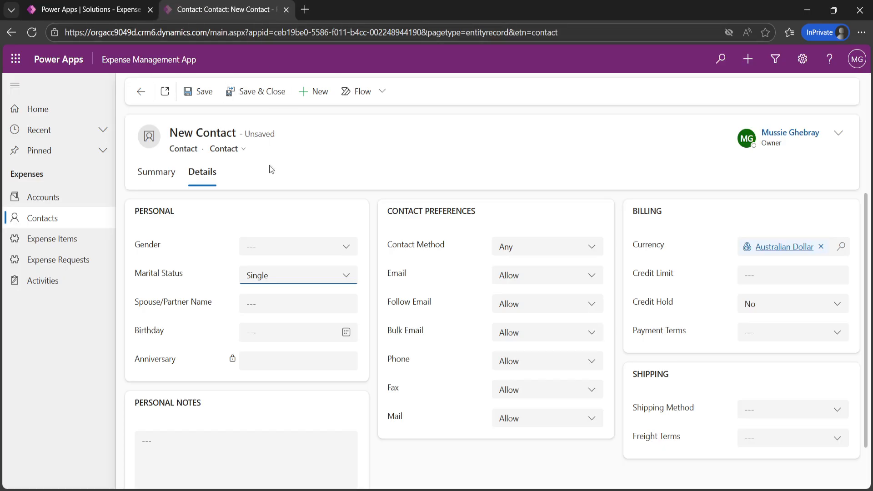
Step: Open the New Contact Summary section and inspect the empty, not-required Email and Mobile Phone fields
click(143, 177)
scroll(325, 290, down, 3)
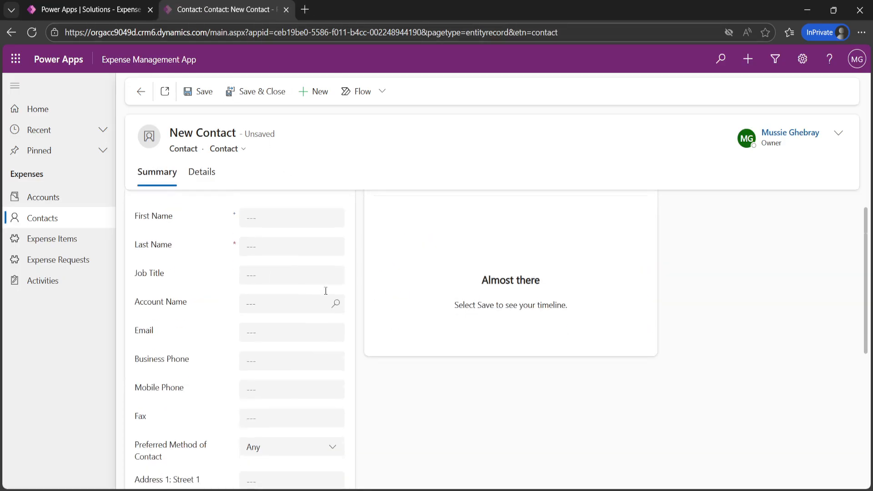
scroll(271, 322, up, 3)
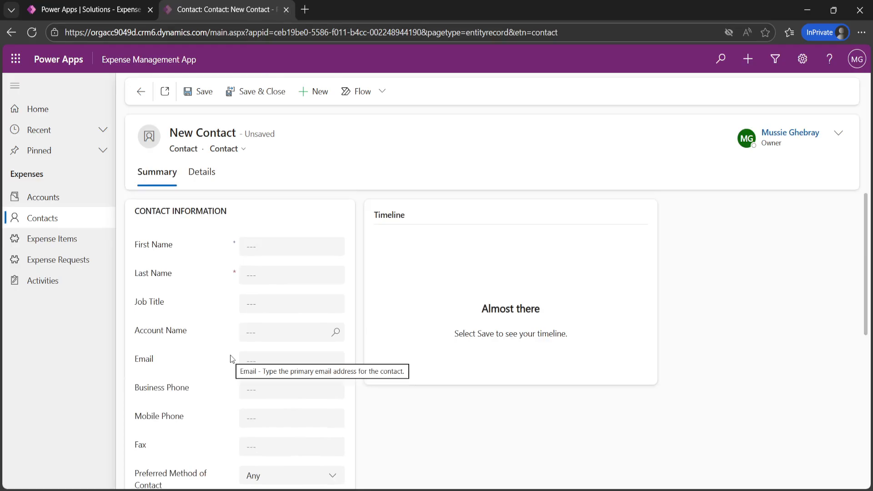
click(263, 362)
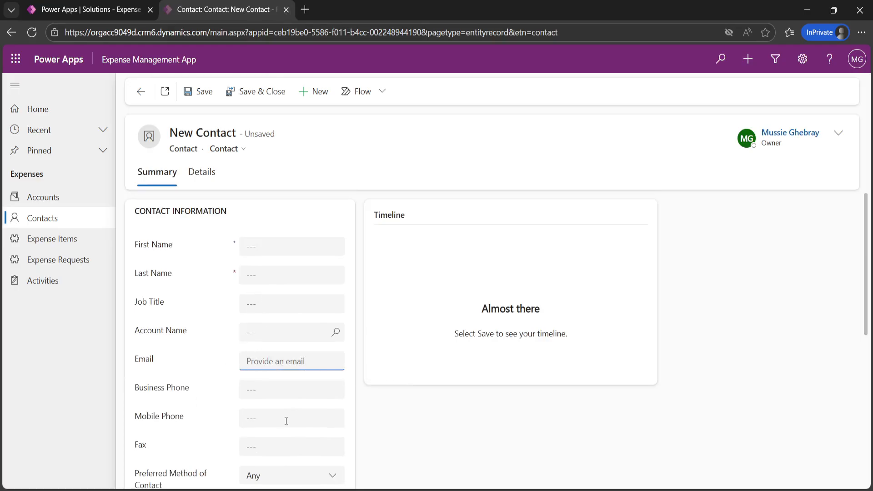
click(258, 418)
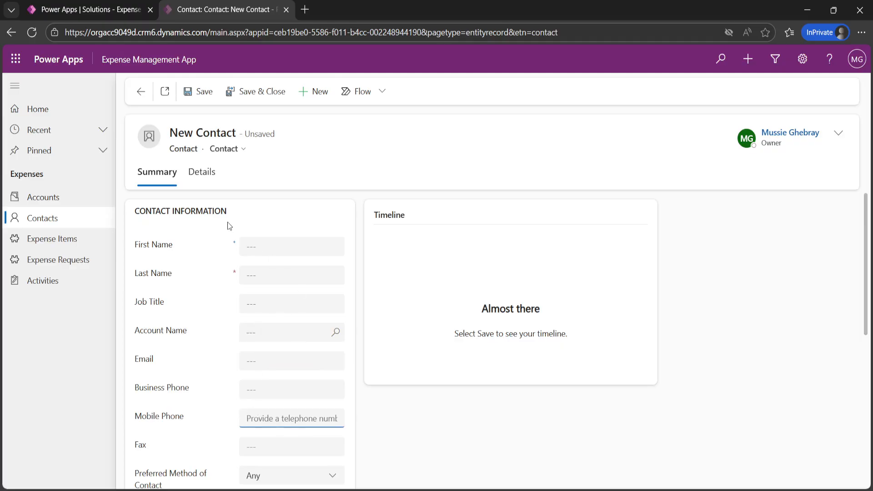
scroll(269, 293, down, 1)
scroll(253, 318, up, 1)
scroll(214, 396, down, 1)
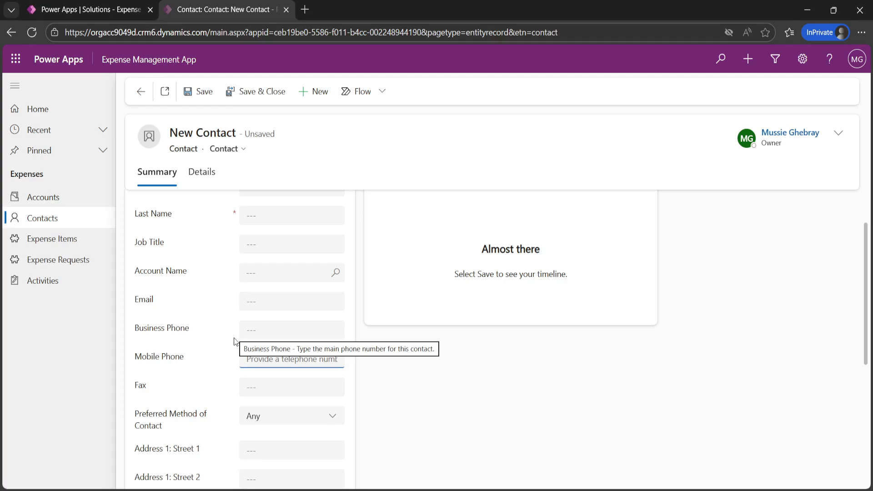
click(274, 303)
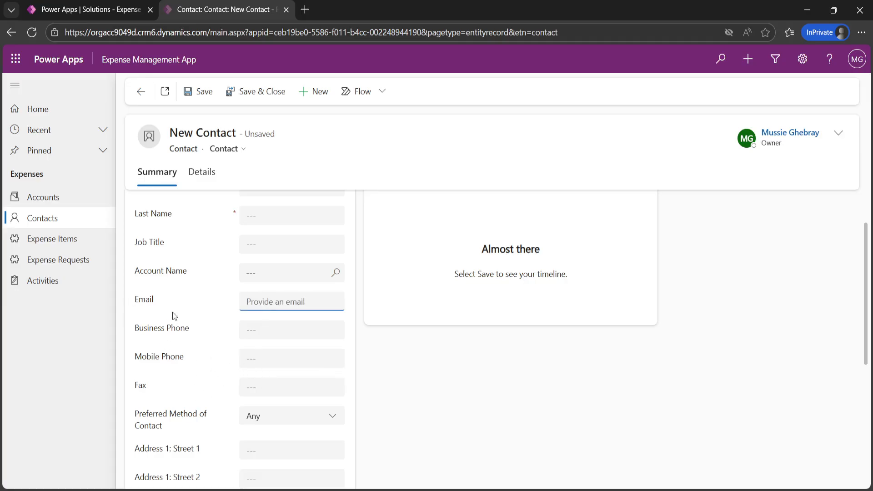
Step: From the Contact table in the solution, open its Business rules and create a new rule
click(97, 9)
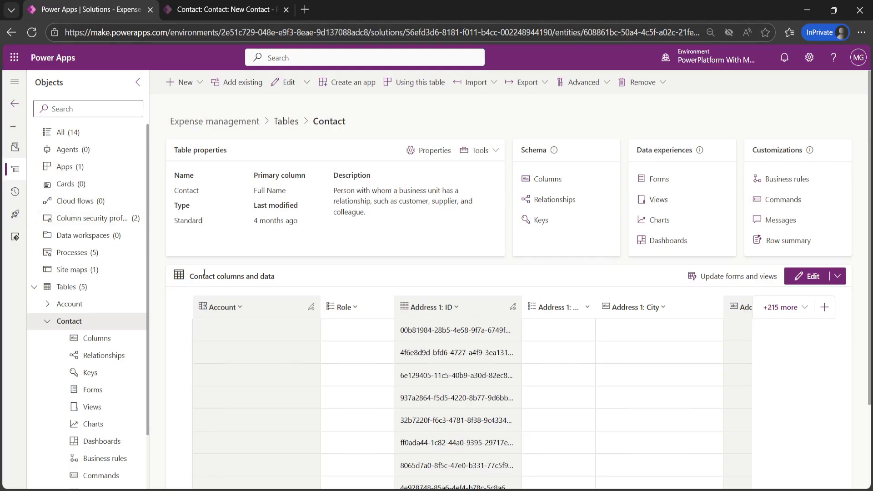
click(79, 322)
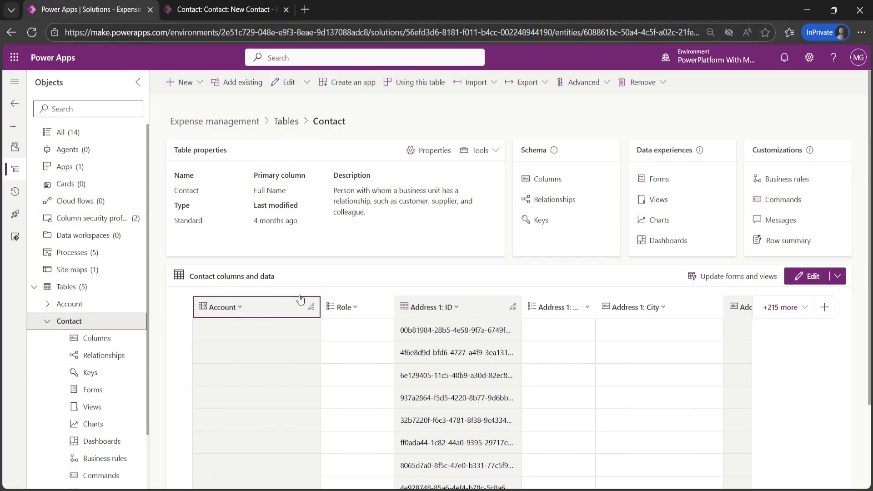
click(794, 179)
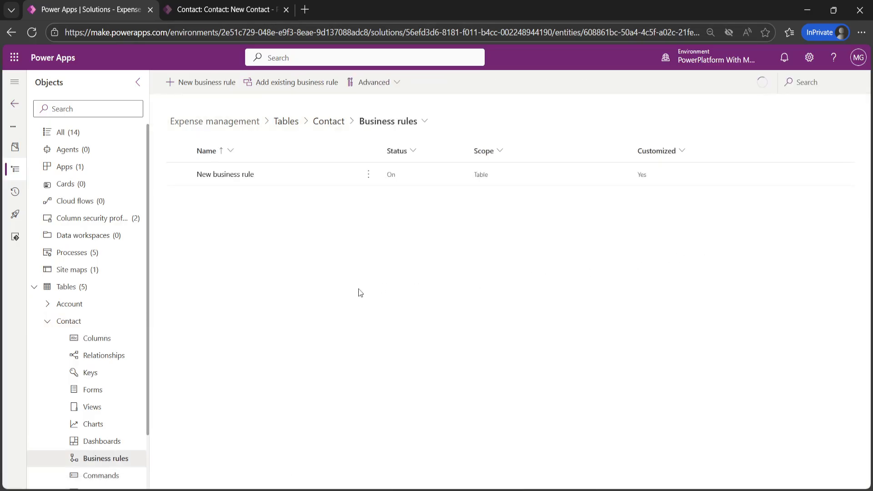
click(190, 84)
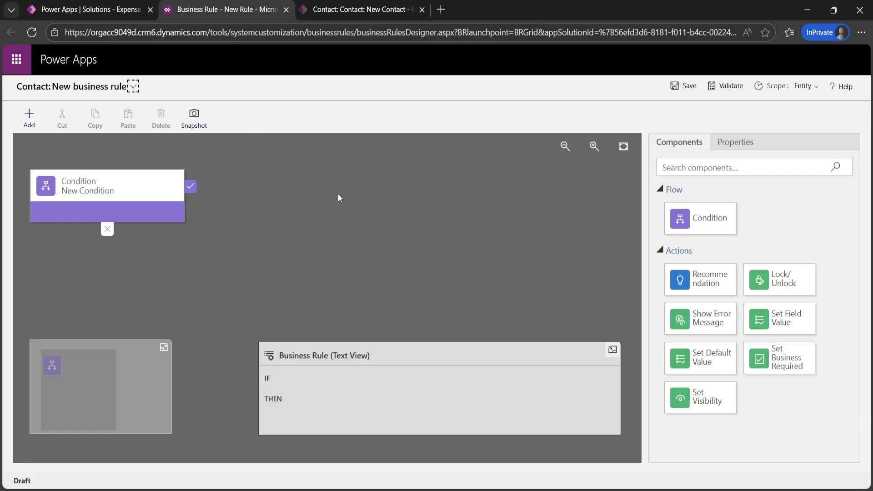
Step: Rename the rule's condition to 'If email is present'
click(140, 204)
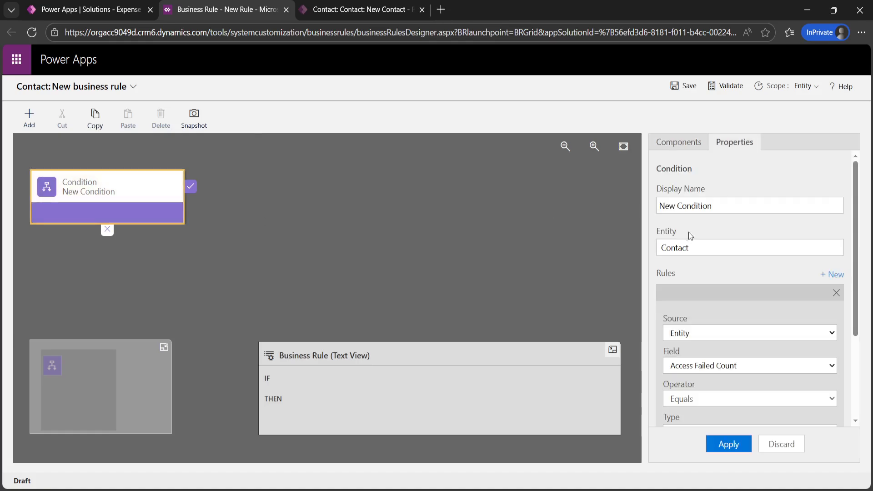
click(724, 201)
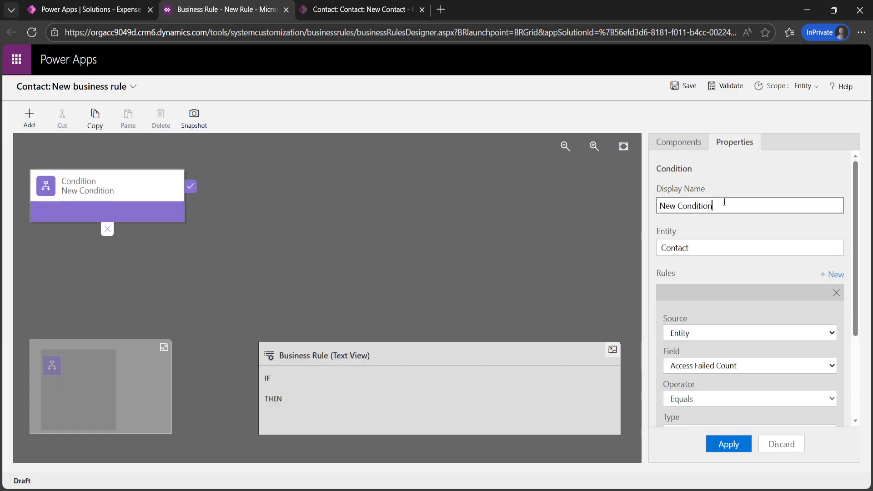
key(BackSpace)
key(BackSpace)
key(BackSpace)
key(BackSpace)
key(BackSpace)
key(BackSpace)
key(BackSpace)
key(BackSpace)
key(BackSpace)
key(BackSpace)
key(BackSpace)
key(BackSpace)
key(BackSpace)
text(If email is present)
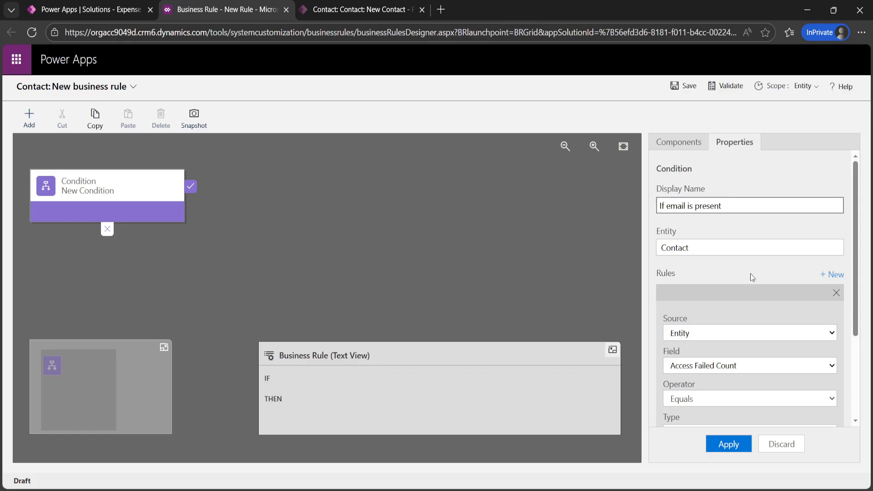
Step: Make the condition check that Email contains data, and apply it
scroll(713, 273, down, 1)
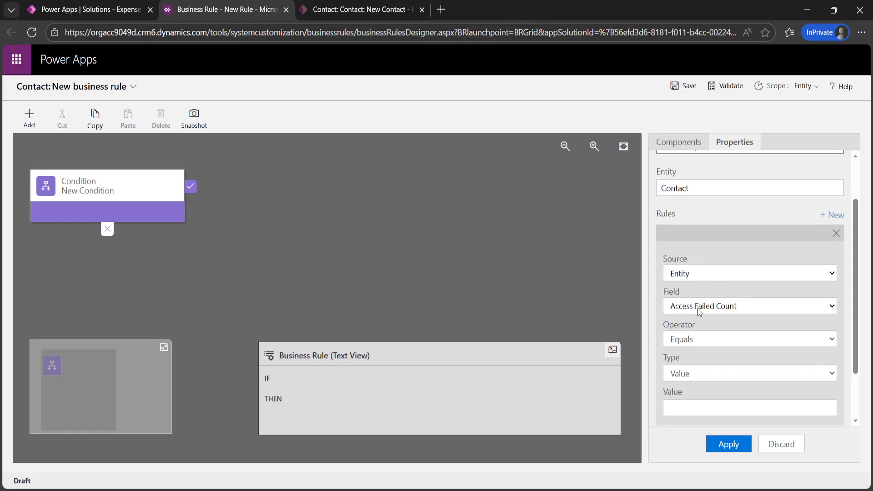
click(697, 308)
text(em)
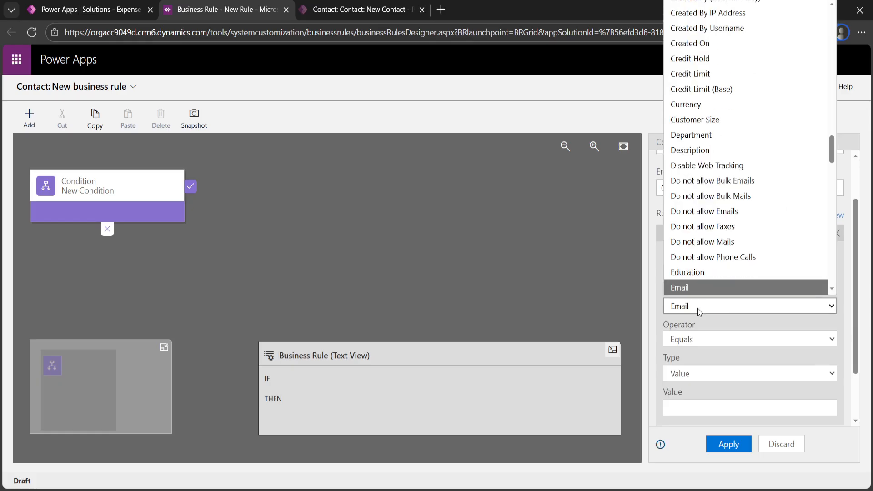
key(Return)
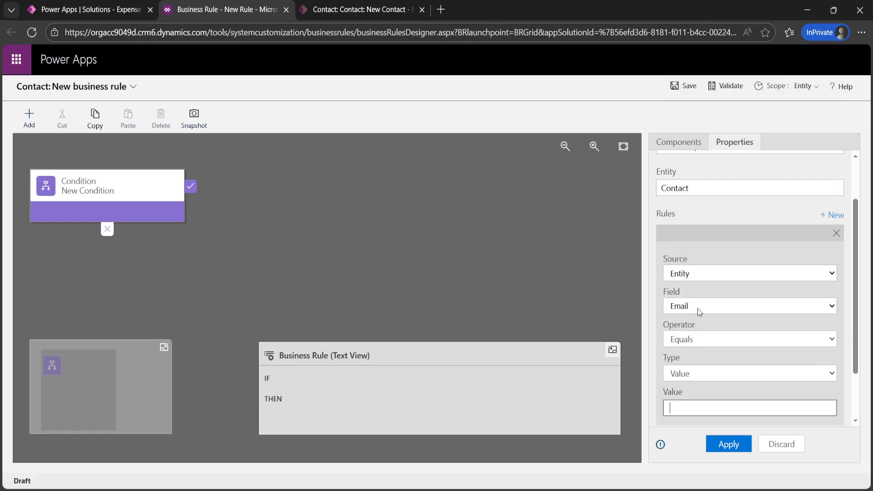
click(689, 347)
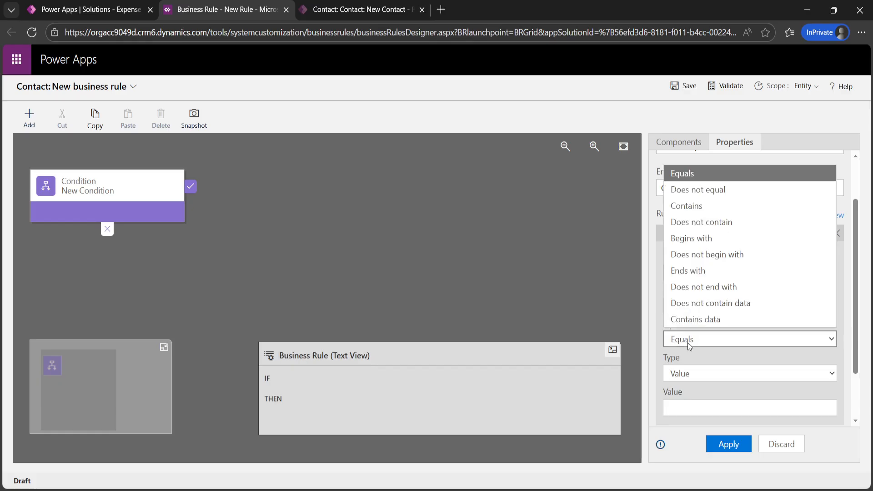
click(695, 319)
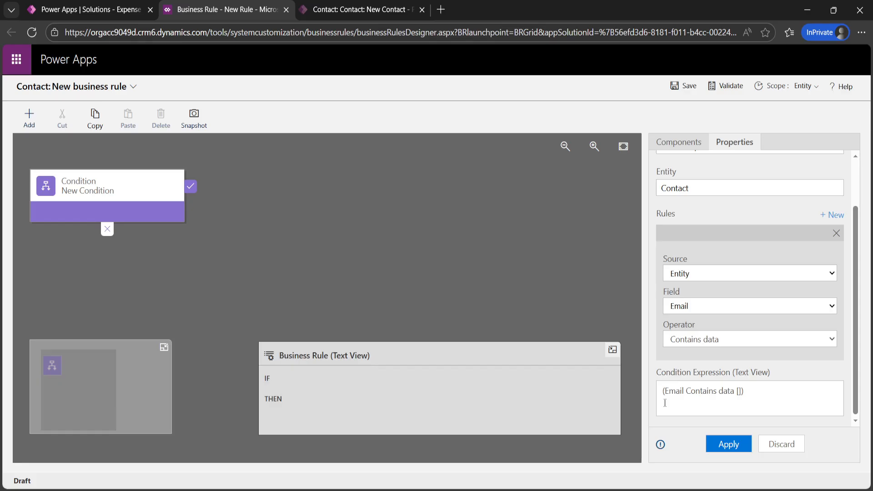
click(731, 445)
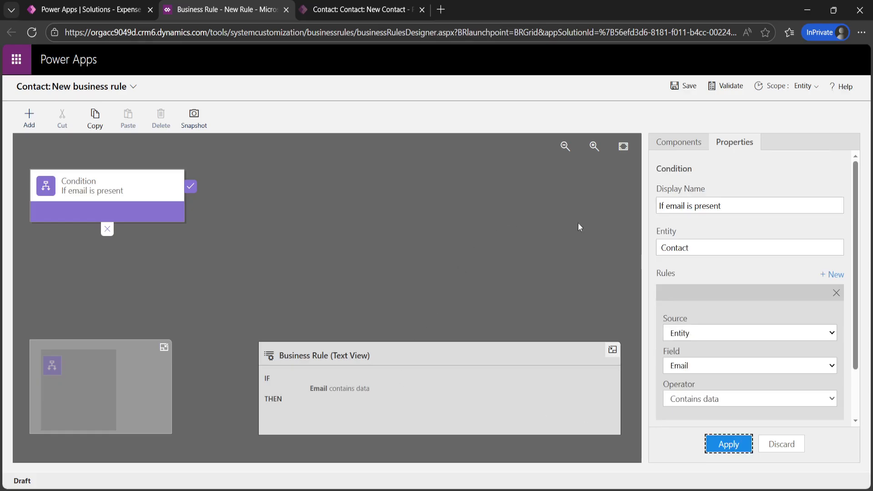
Step: Add a true-branch Set Business Required action making Mobile Phone Not Business Required
click(671, 150)
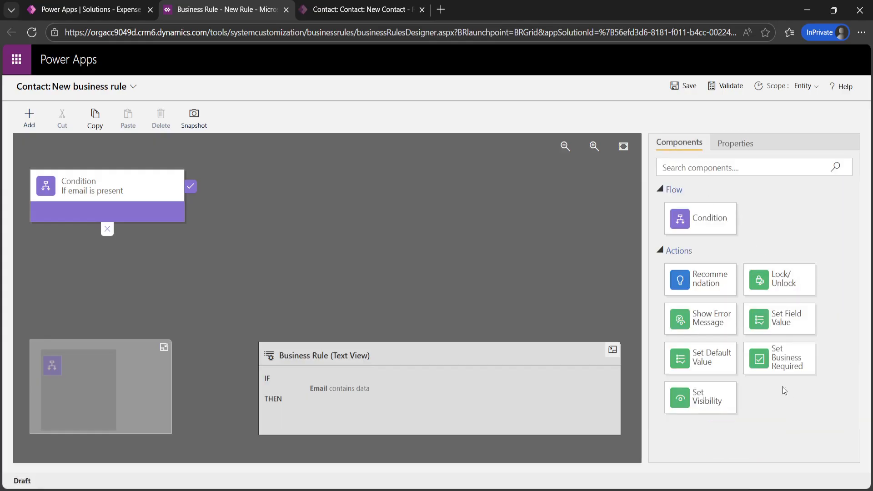
drag(788, 371, 203, 216)
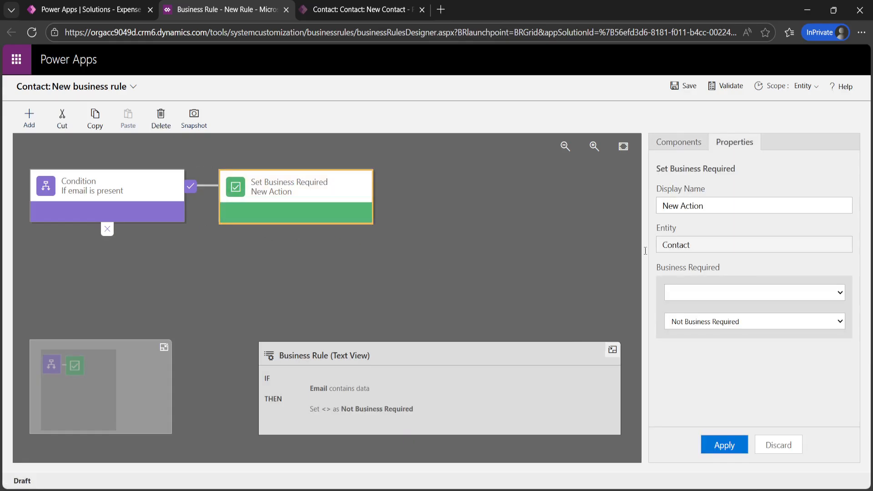
click(697, 293)
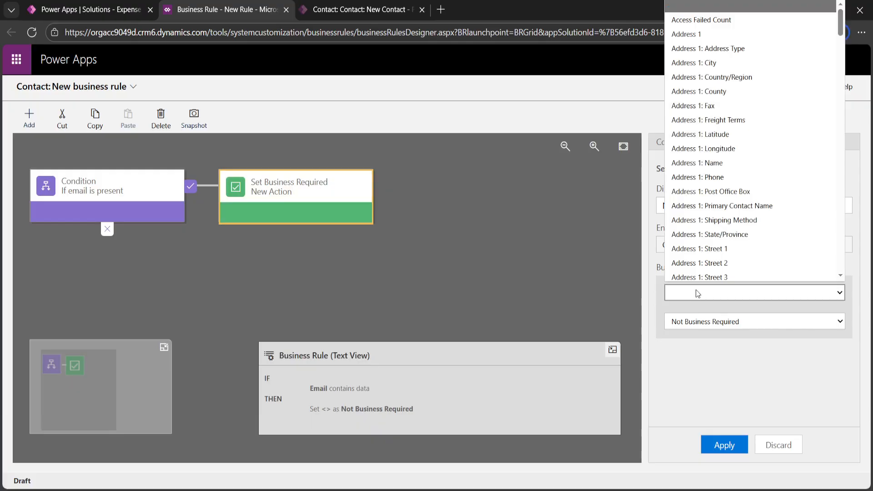
text(mo)
key(Return)
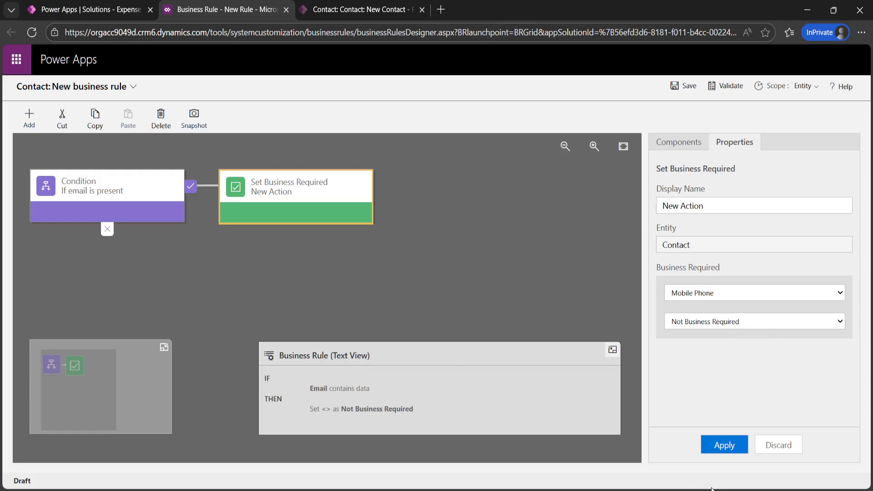
click(725, 447)
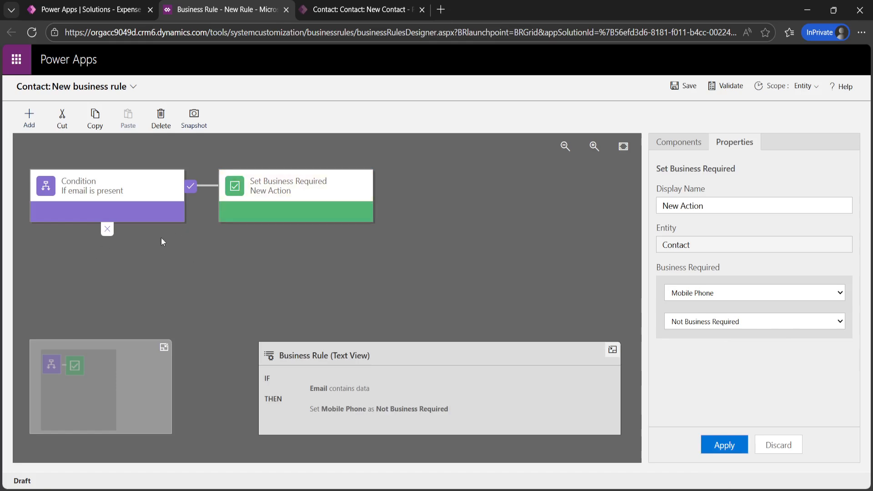
click(261, 196)
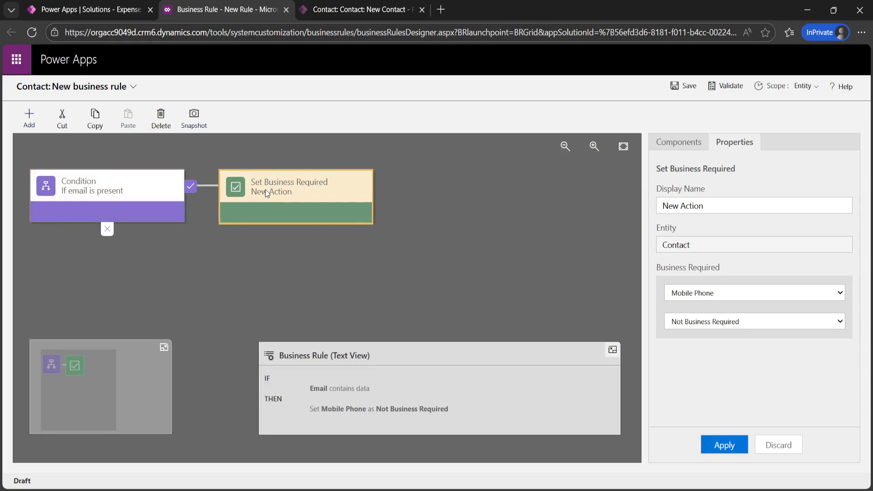
Step: Copy the Set Business Required action and paste it into the condition's else branch
click(95, 119)
click(109, 240)
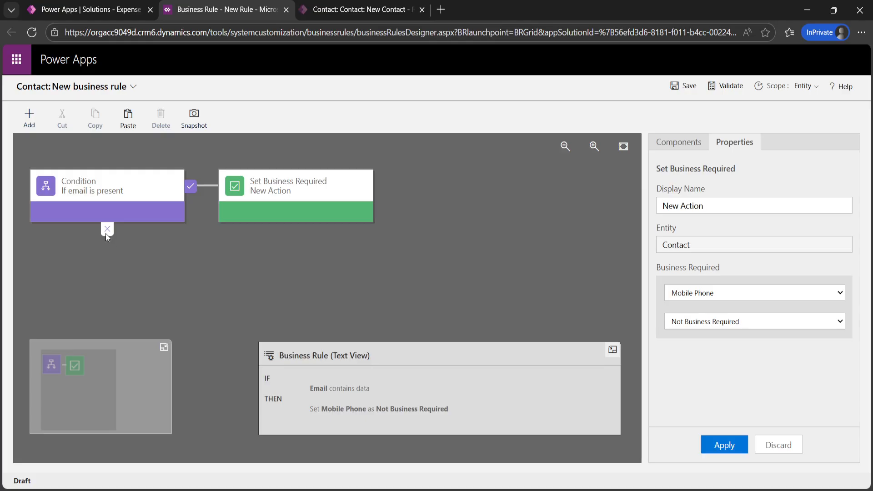
click(127, 218)
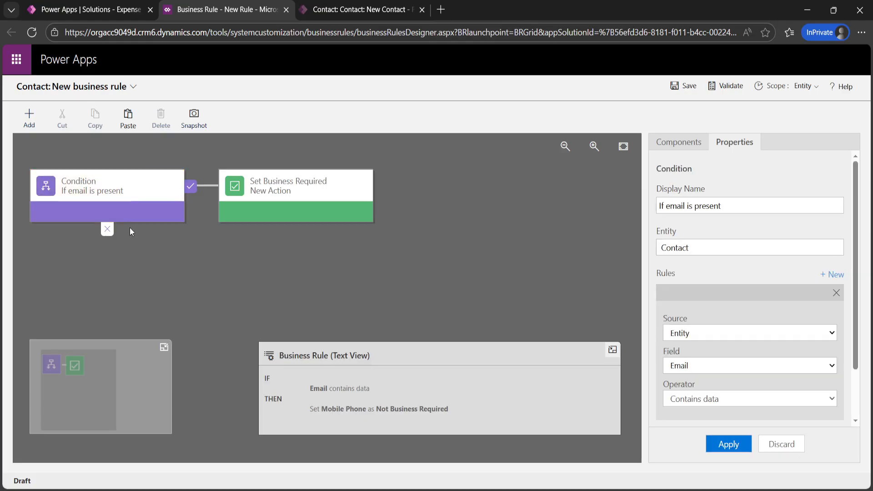
click(128, 120)
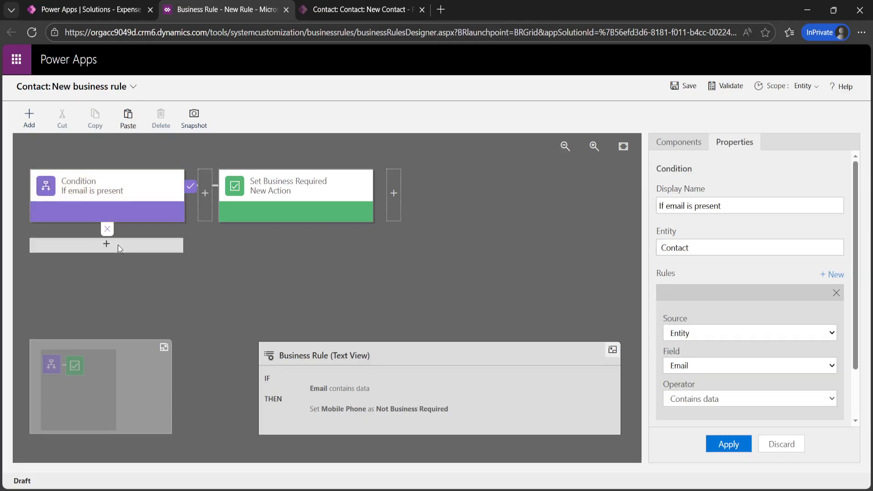
click(118, 245)
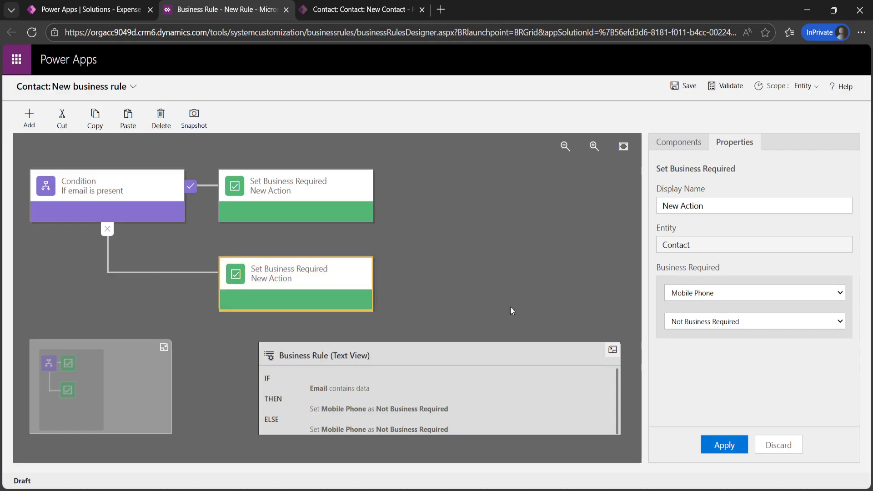
Step: Set the else-branch action to make Mobile Phone Business Required, and apply it
click(699, 325)
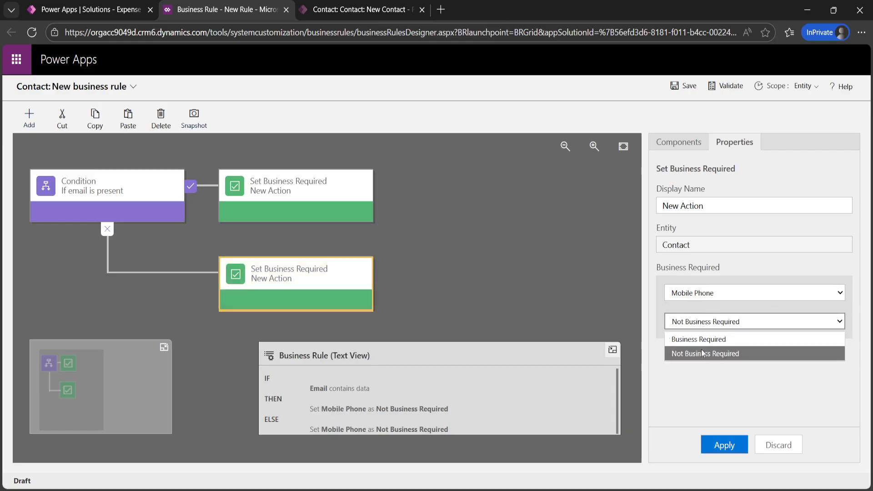
click(698, 339)
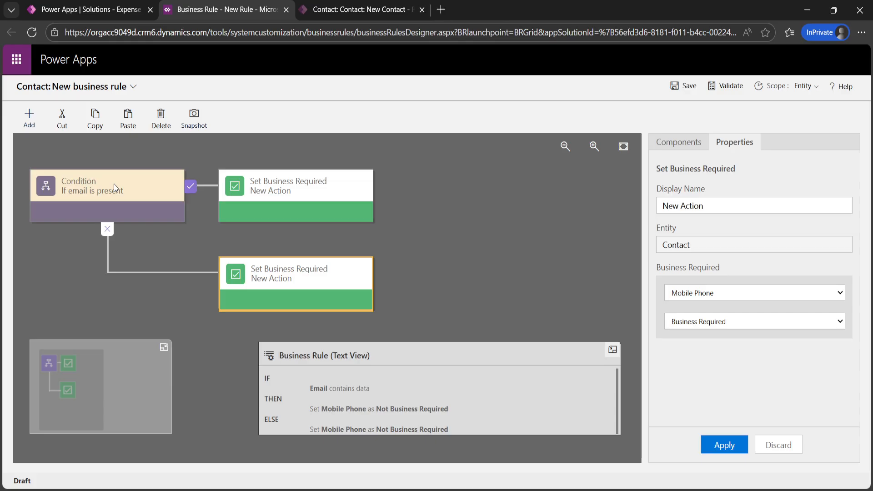
click(320, 183)
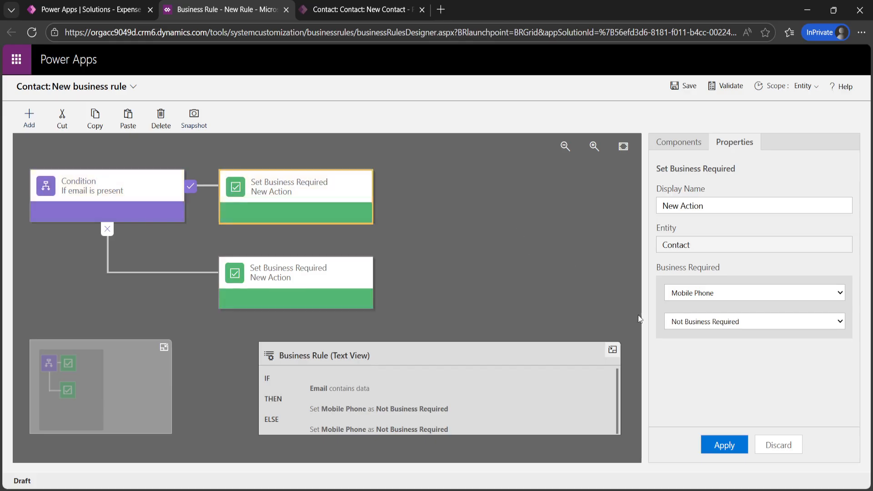
click(302, 273)
click(699, 322)
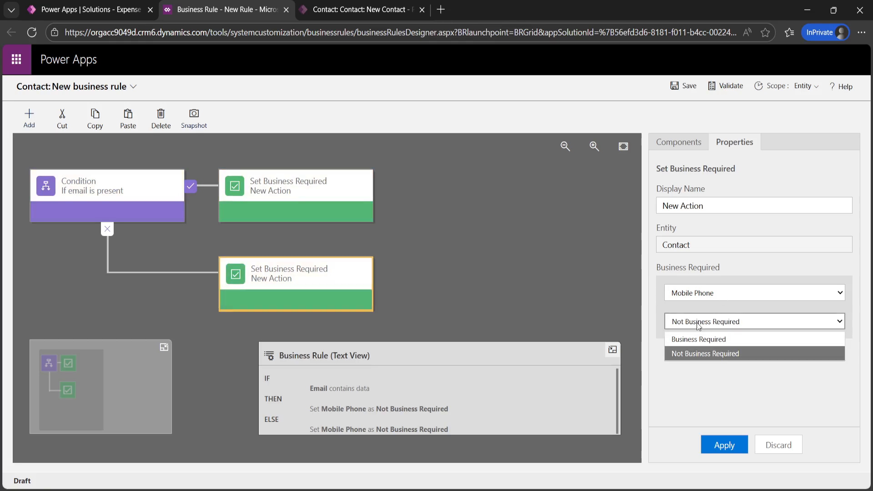
click(710, 341)
click(717, 446)
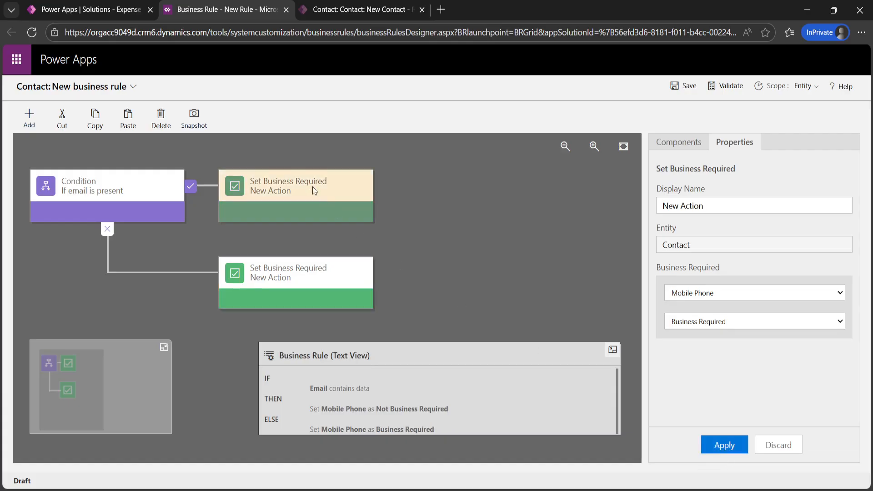
click(321, 282)
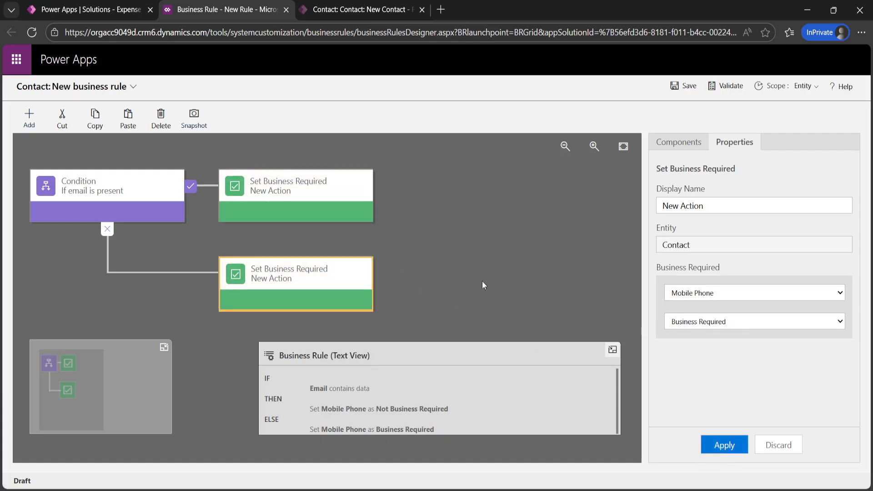
click(682, 90)
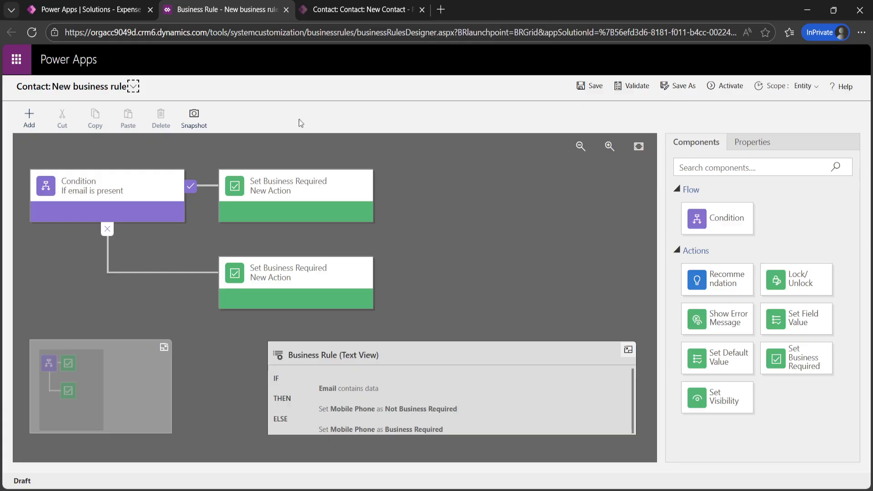
Step: Rename the business rule to 'Make email rrequired' and save it
click(133, 89)
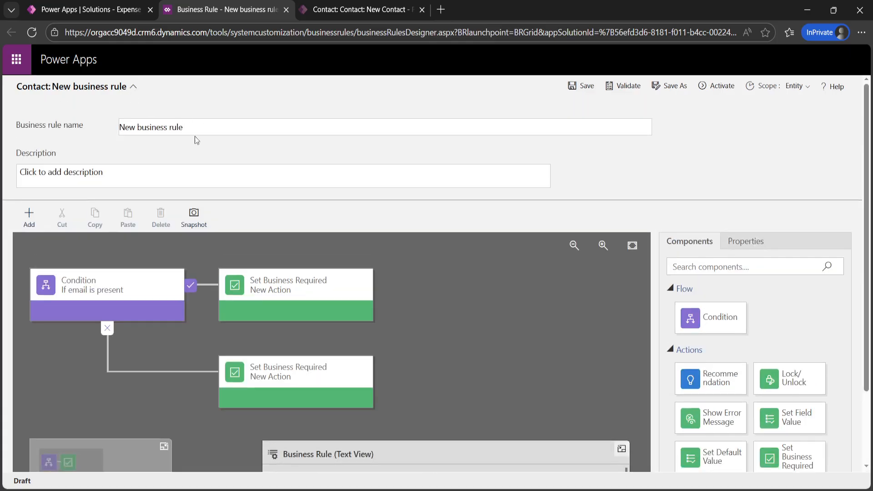
drag(196, 131, 117, 132)
key(BackSpace)
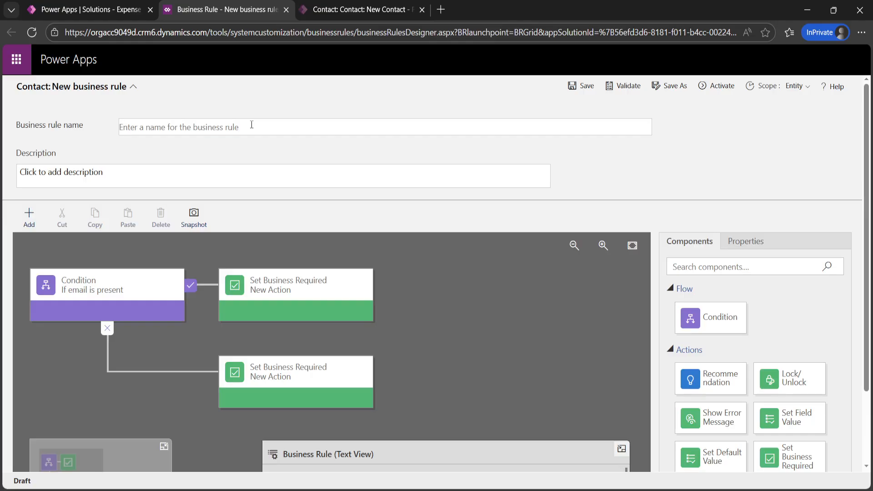
text(Make Mobile)
key(BackSpace)
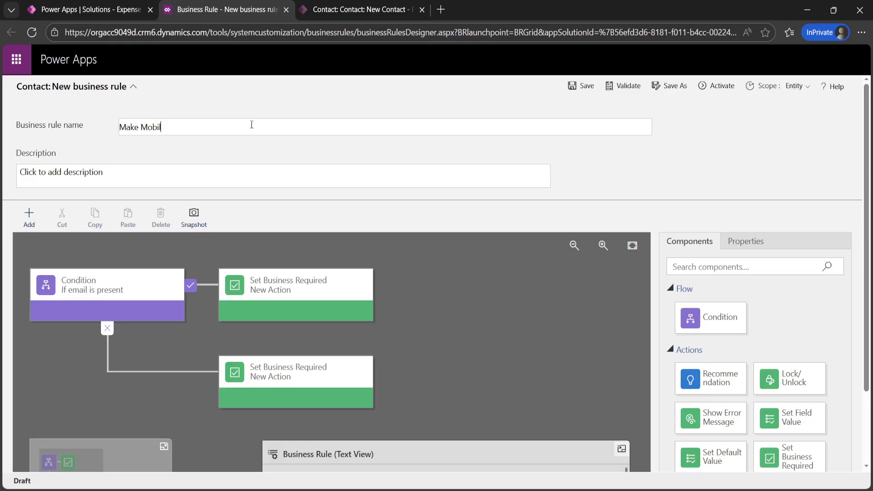
text(email rrequired)
click(578, 86)
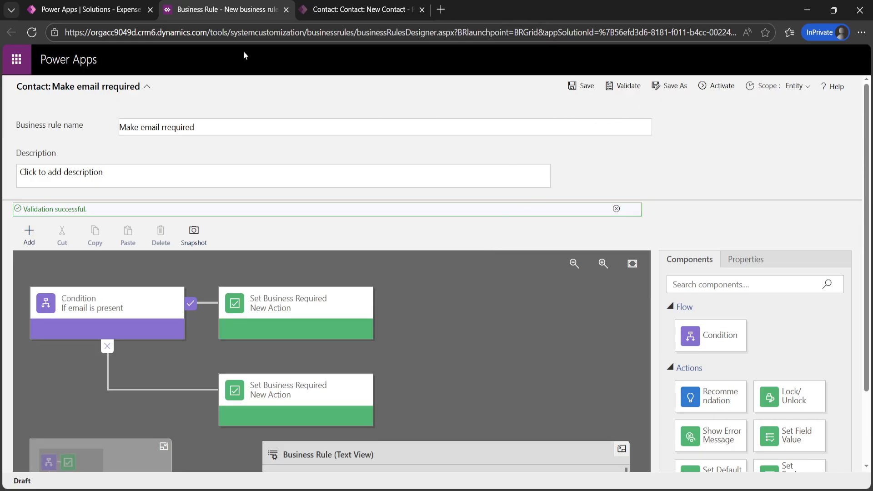
Step: Save a copy of the rule and rename it 'Make Mobile required', correcting the spelling
click(675, 86)
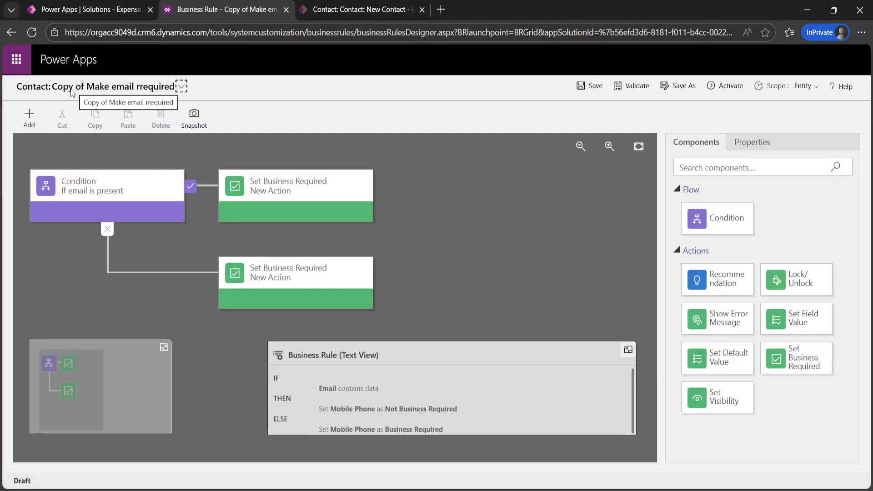
click(182, 87)
right_click(203, 127)
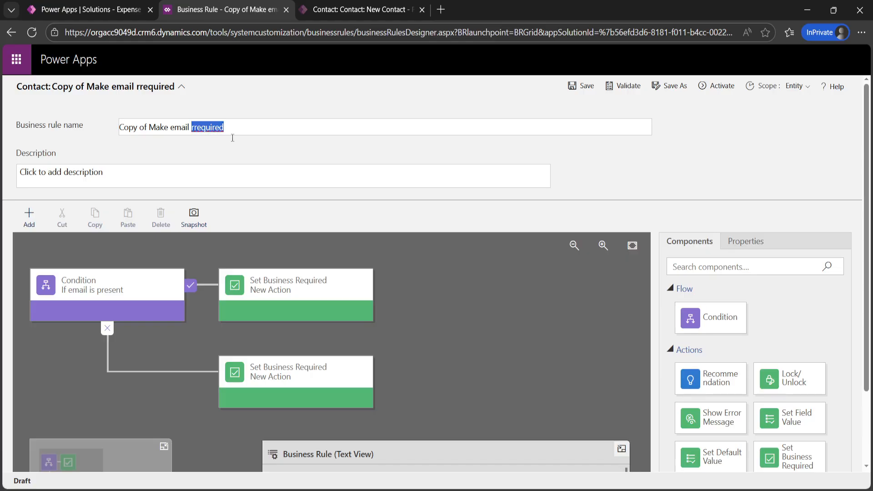
click(218, 137)
key(BackSpace)
key(BackSpace)
key(BackSpace)
key(BackSpace)
key(BackSpace)
key(BackSpace)
key(BackSpace)
key(BackSpace)
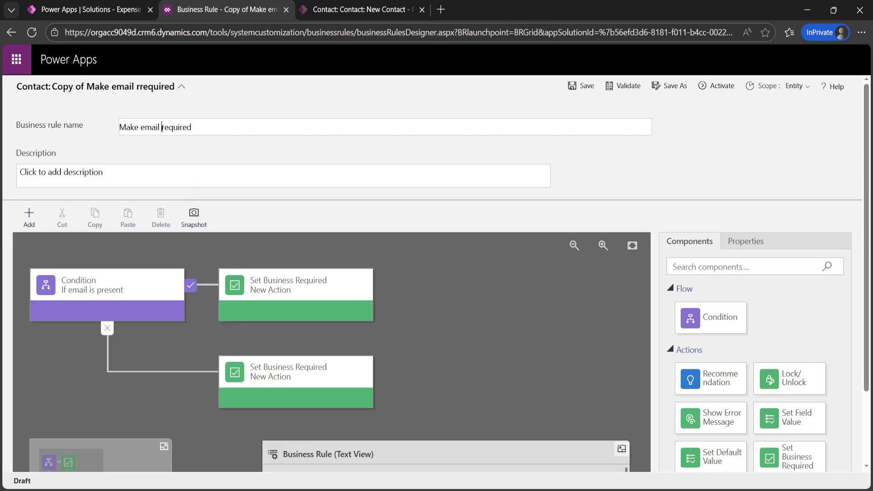
key(BackSpace)
key(BackSpace)
key(BackSpace)
text(Mo)
Step: Select the copy's condition and delete 'email' from its display name
click(112, 290)
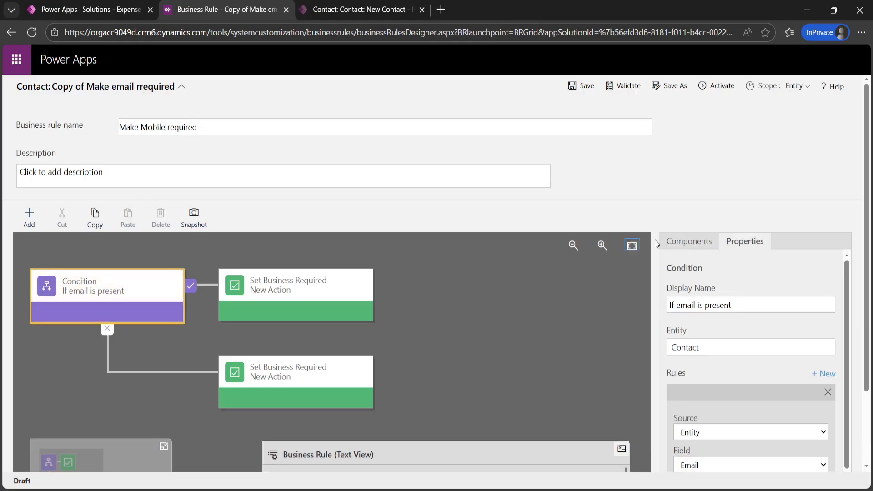
scroll(754, 205, down, 2)
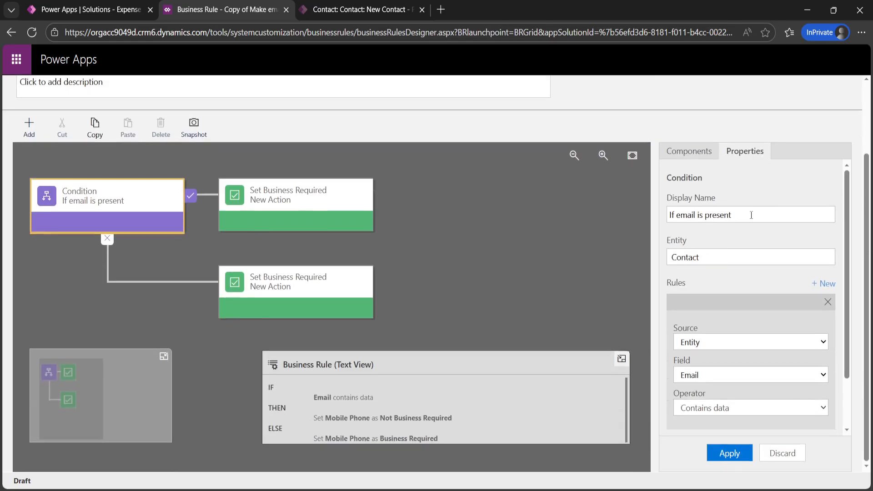
click(694, 215)
key(BackSpace)
key(BackSpace)
key(BackSpace)
key(BackSpace)
key(BackSpace)
Step: Name the condition 'If mobile is present', checking that Mobile Phone contains data, and apply it
text(mobile)
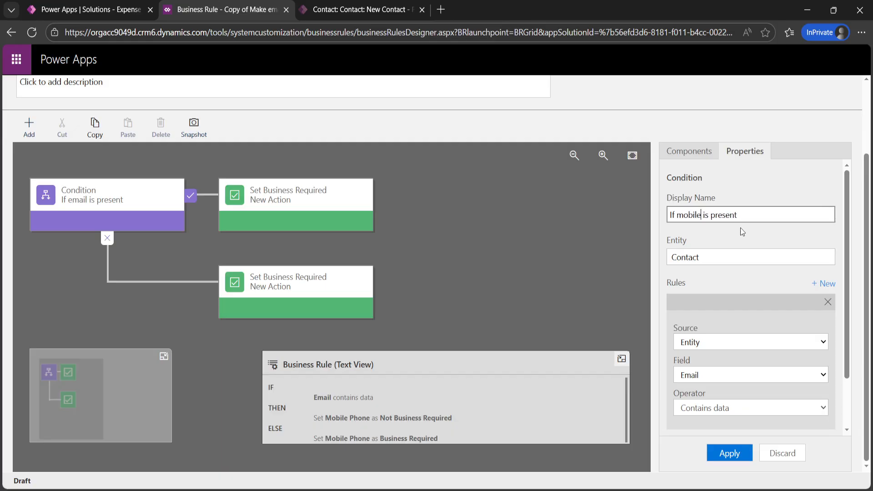
scroll(738, 312, down, 2)
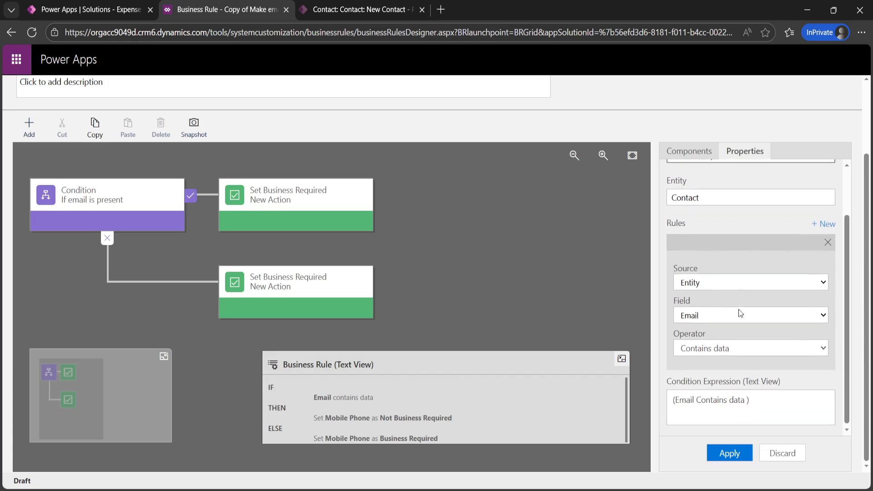
click(718, 321)
text(mo)
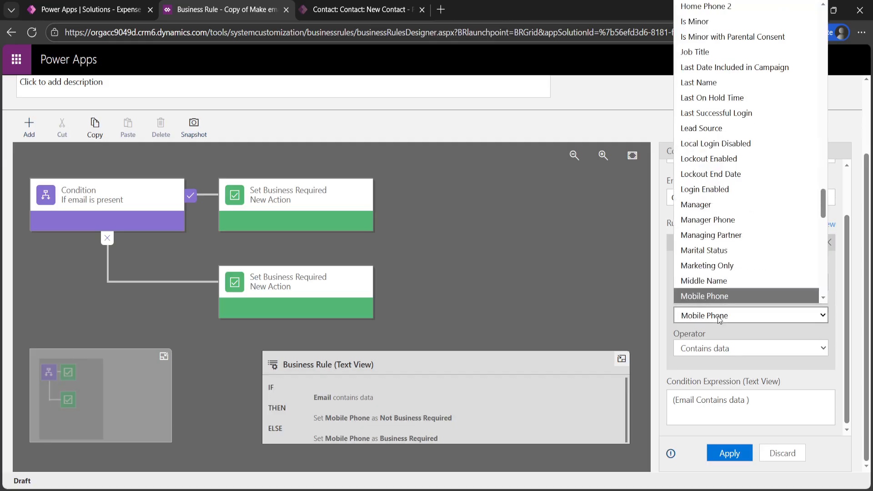
key(Return)
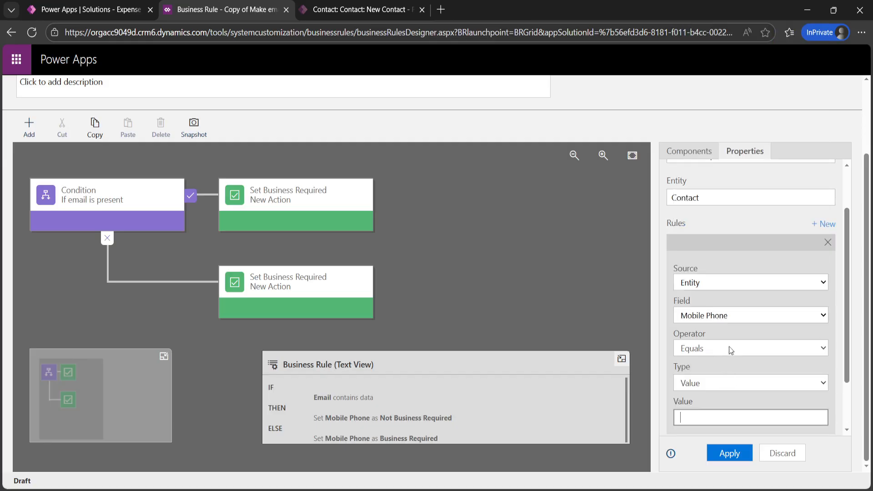
click(731, 346)
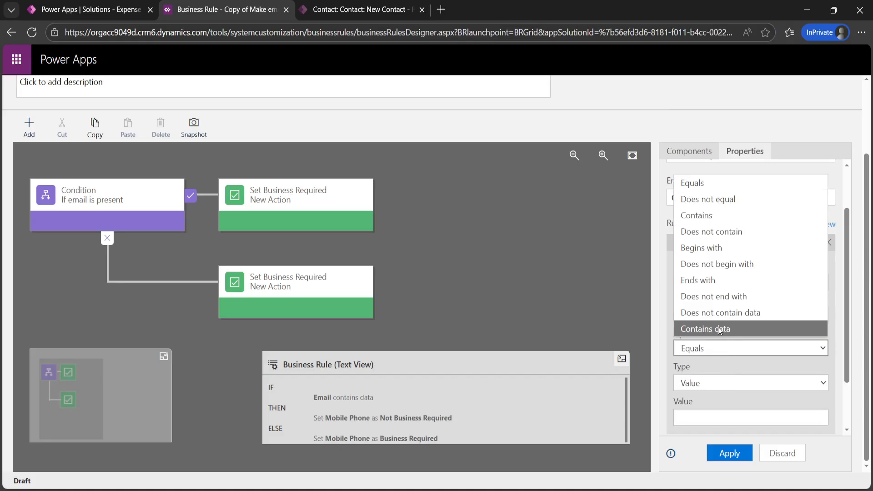
click(719, 328)
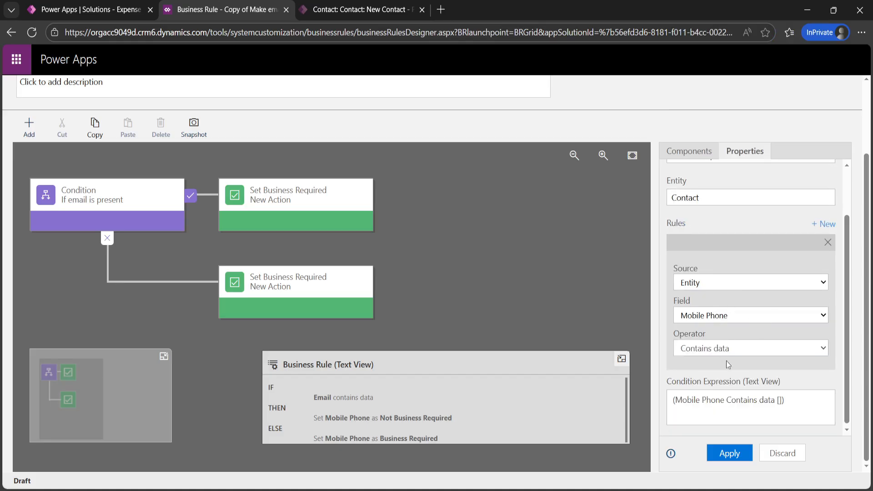
click(730, 458)
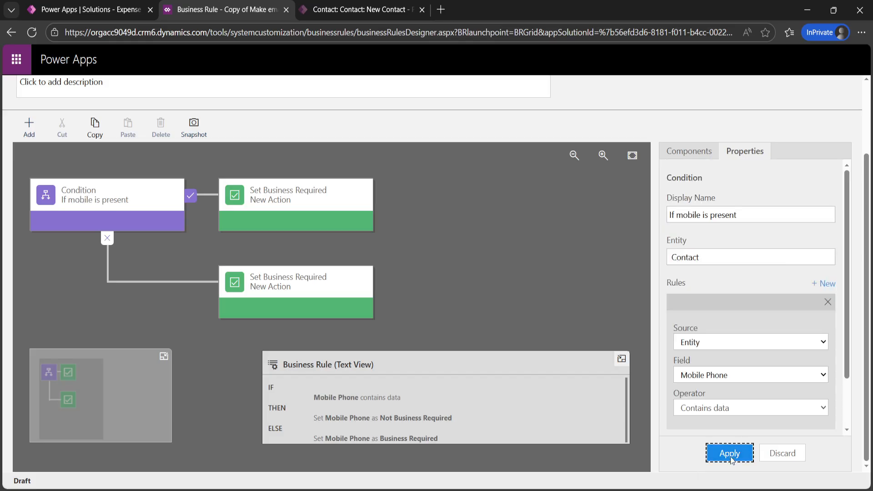
Step: Switch the true-branch action's field to Email, keeping Not Business Required
click(274, 202)
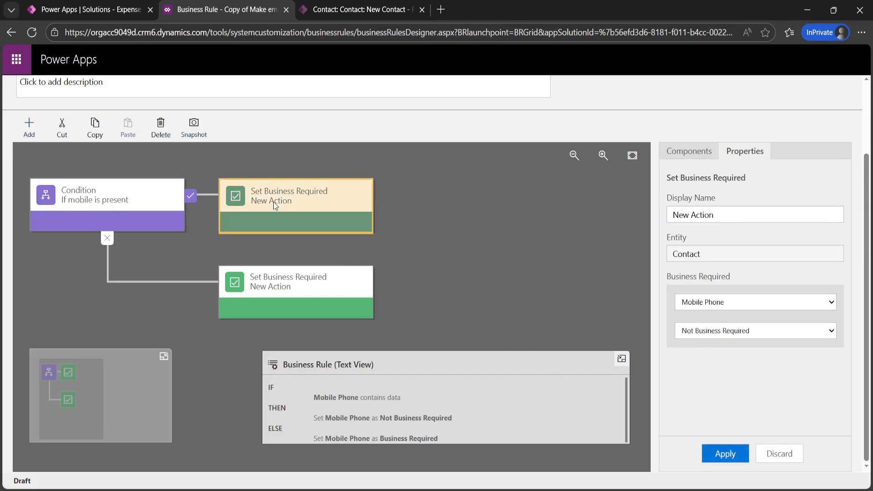
click(710, 301)
text(em)
key(Return)
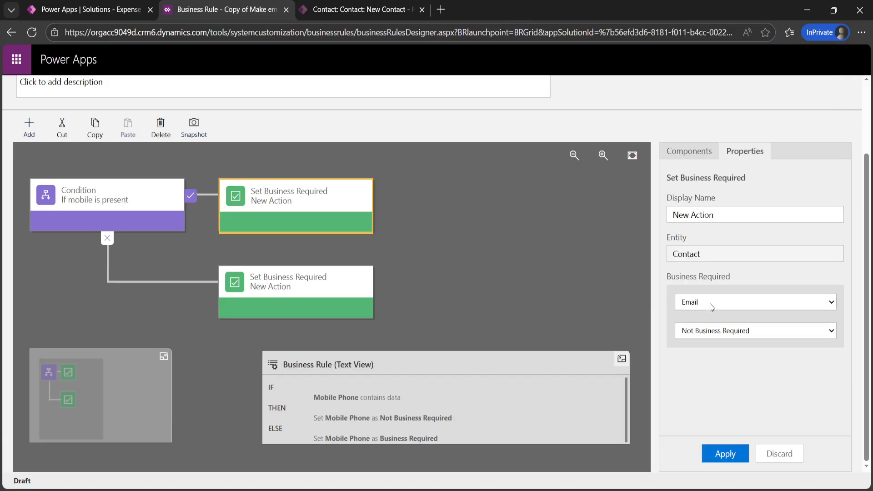
click(726, 455)
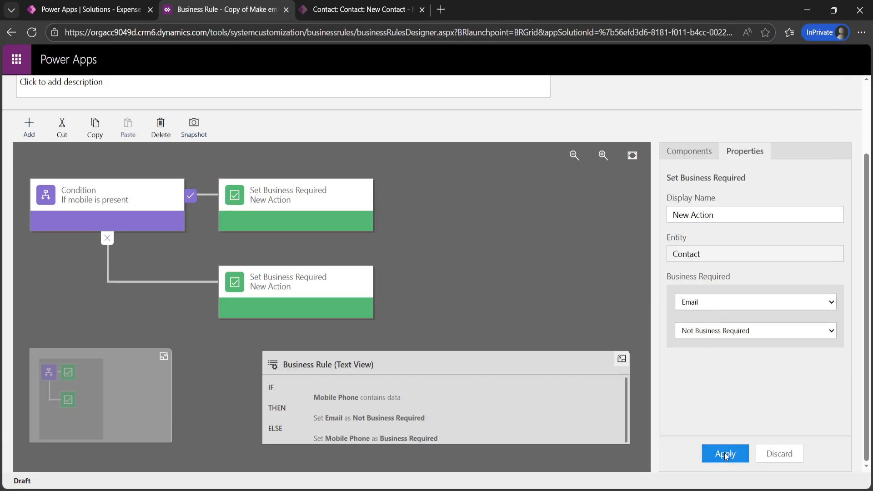
Step: Set the else-branch action to make Email Business Required, and apply it
click(275, 206)
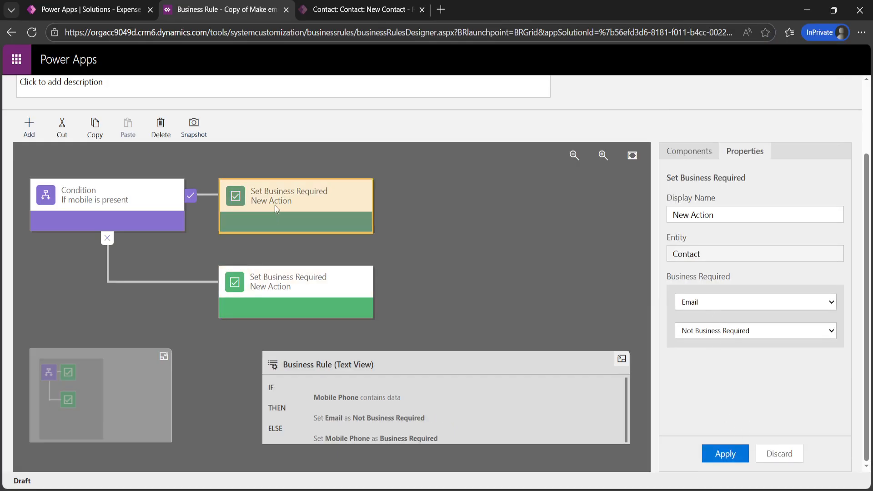
click(277, 294)
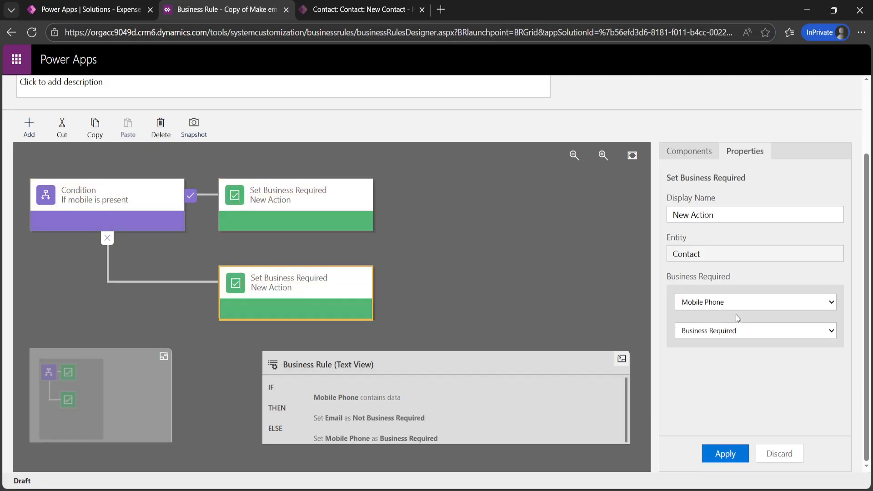
click(740, 302)
key(e)
key(m)
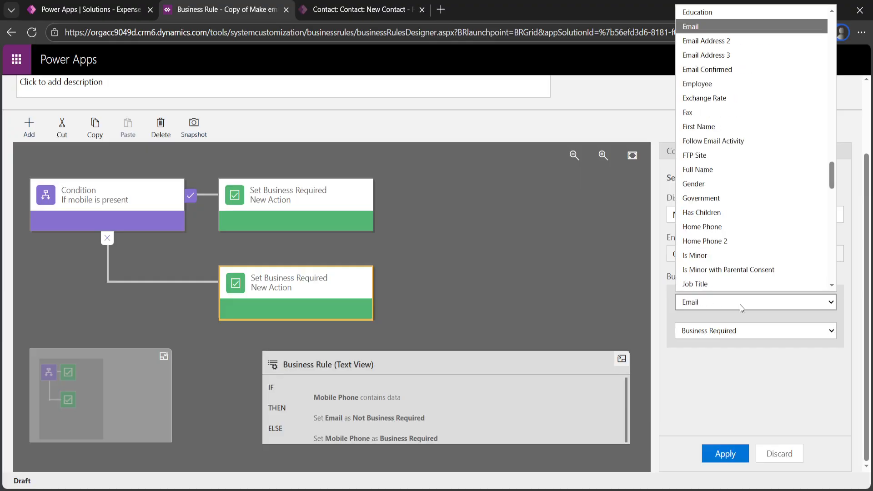
key(Return)
click(730, 331)
click(725, 351)
click(725, 453)
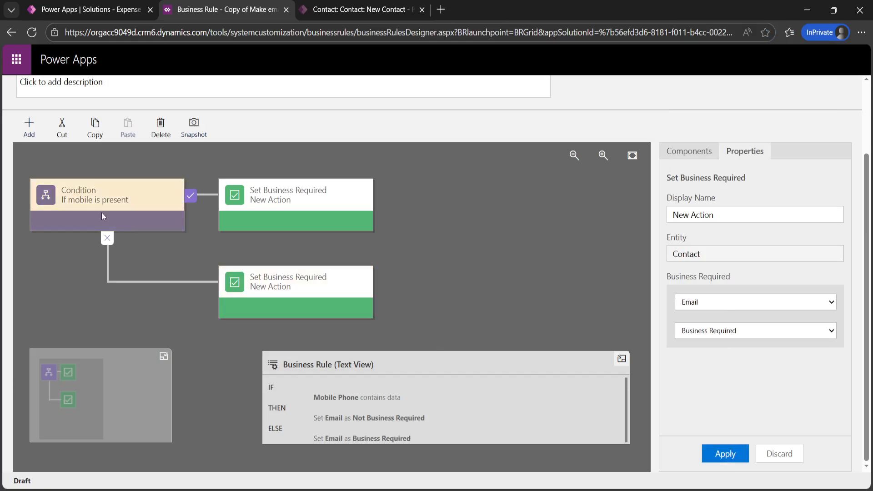
Step: Save the Make Mobile required business rule
click(116, 195)
scroll(118, 208, up, 2)
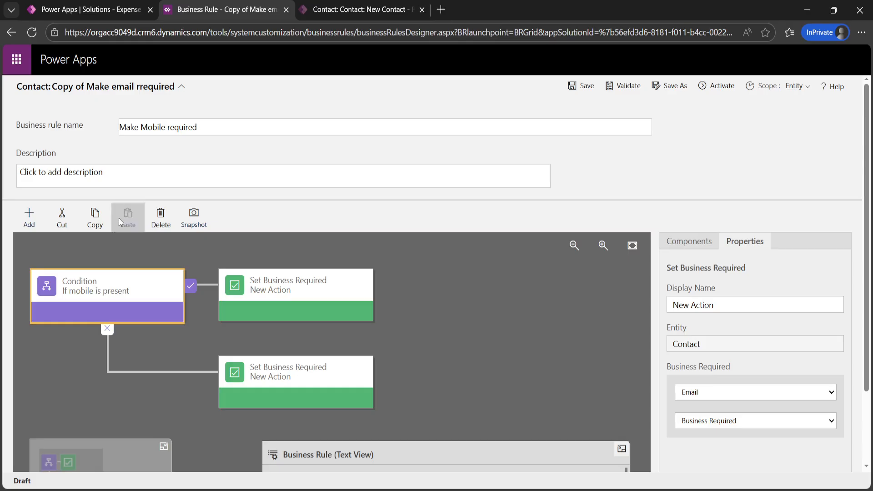
scroll(512, 363, down, 2)
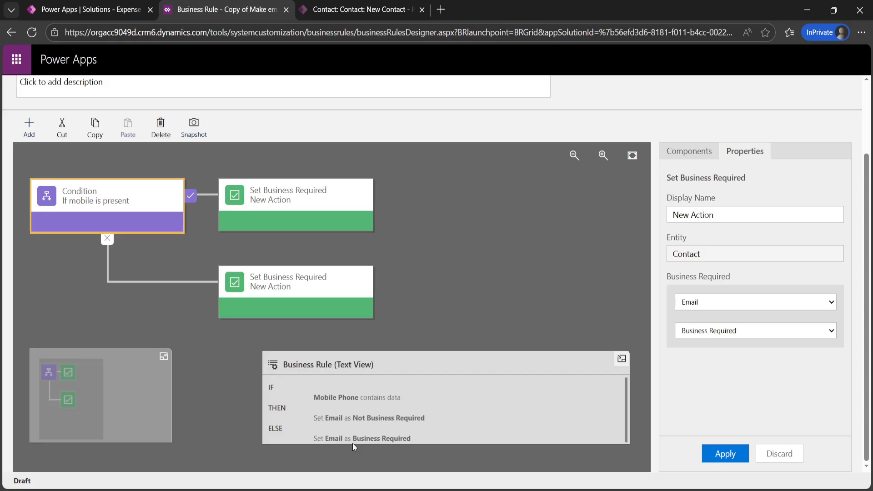
scroll(516, 244, up, 2)
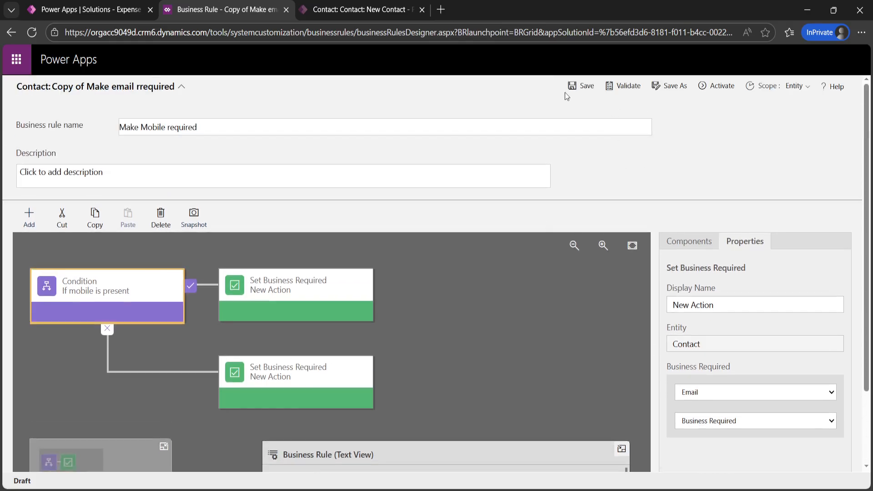
click(584, 87)
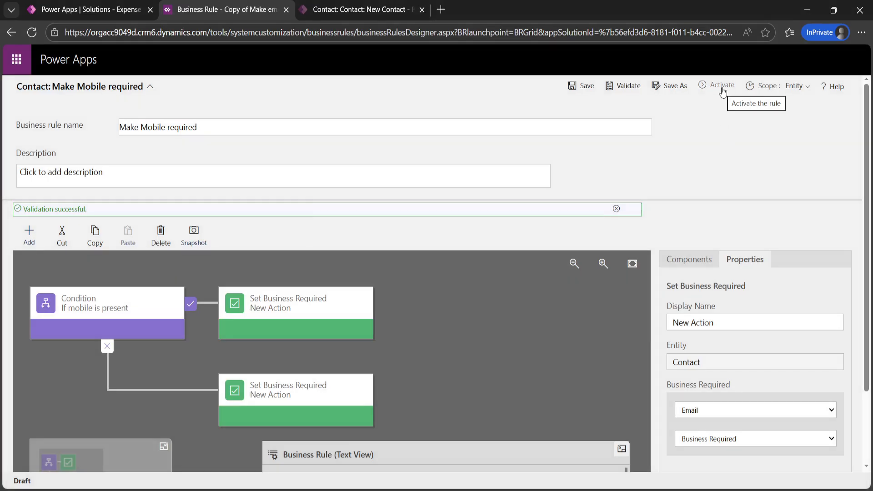
Step: Activate Make Mobile required, confirm it, and return to the business rules list
click(723, 91)
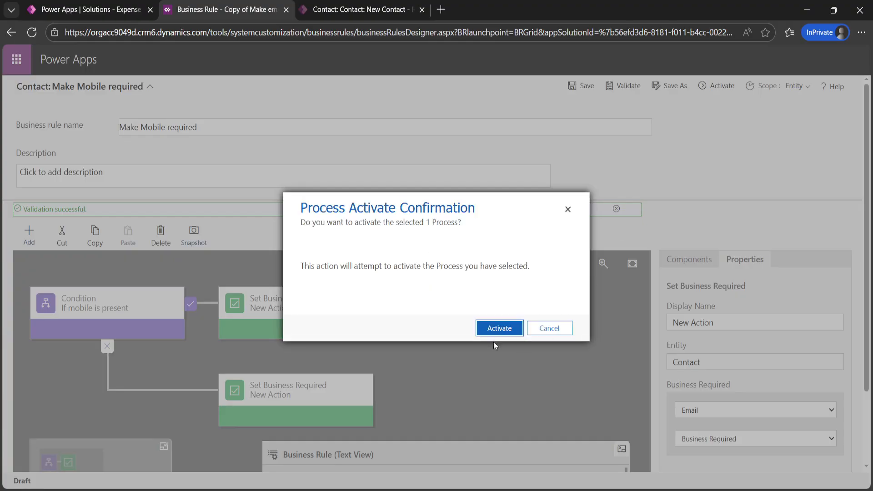
click(495, 334)
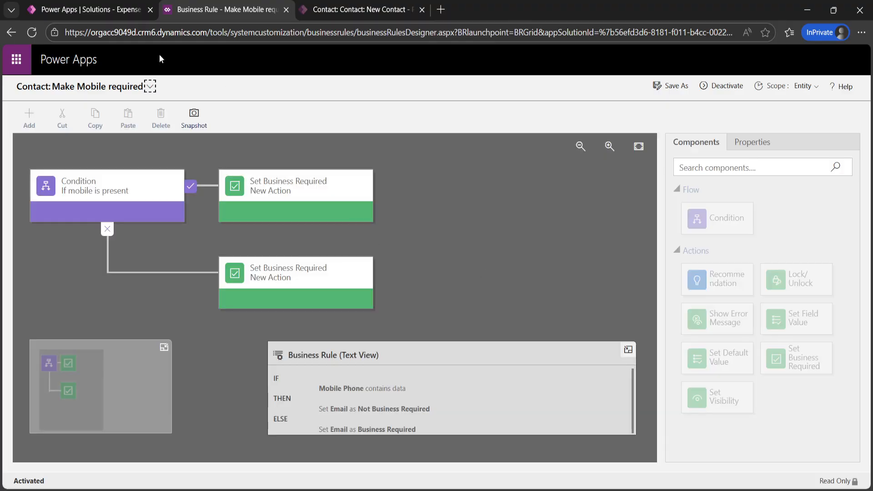
click(100, 13)
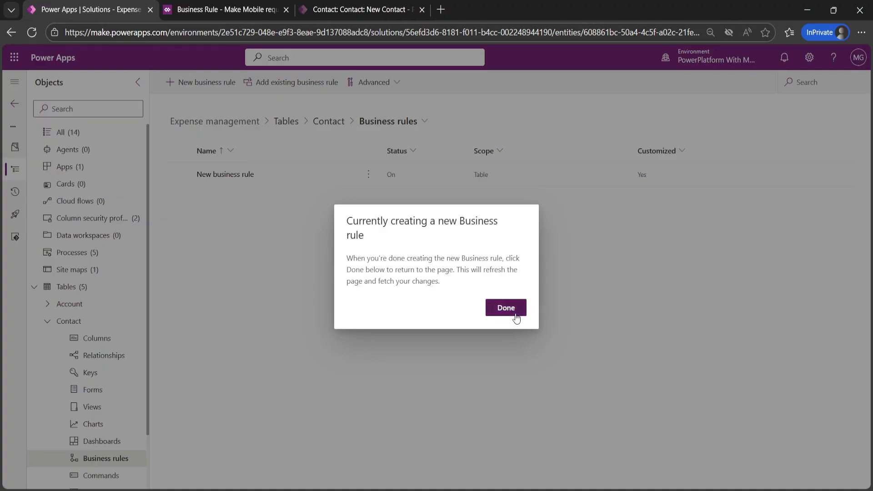
Step: Dismiss the notice, reload the rules list, and open the Make email rrequired rule
click(517, 312)
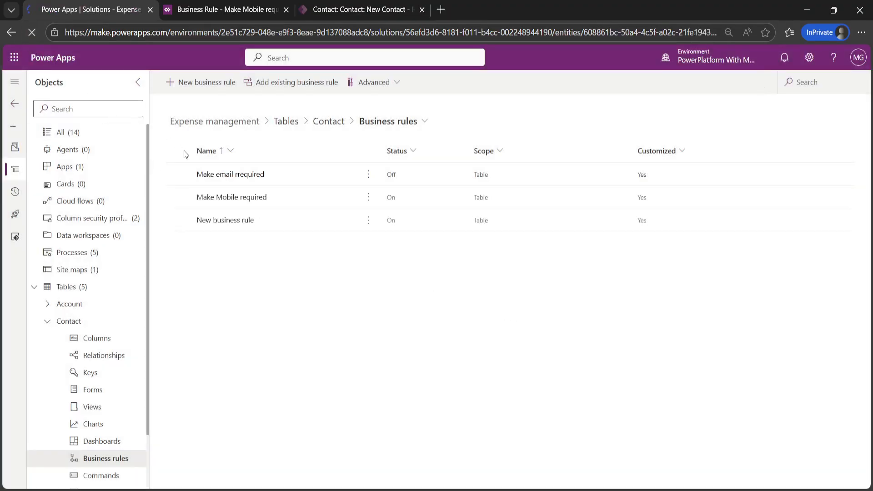
click(32, 32)
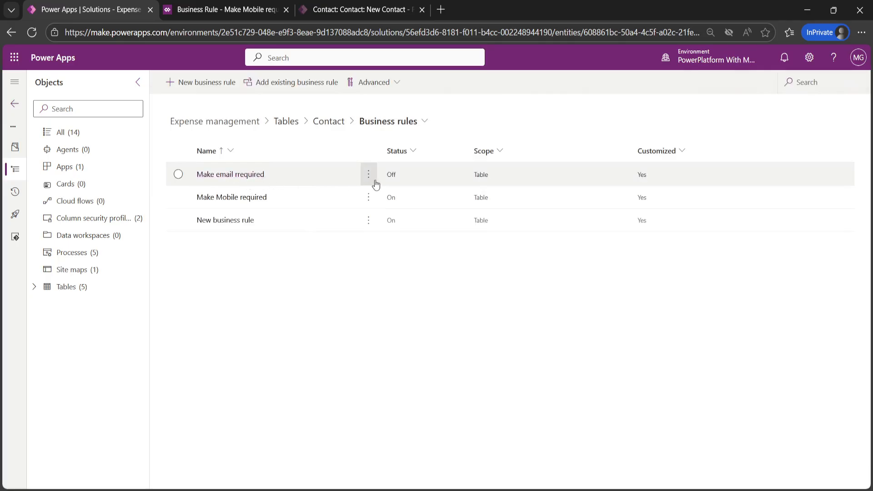
click(247, 178)
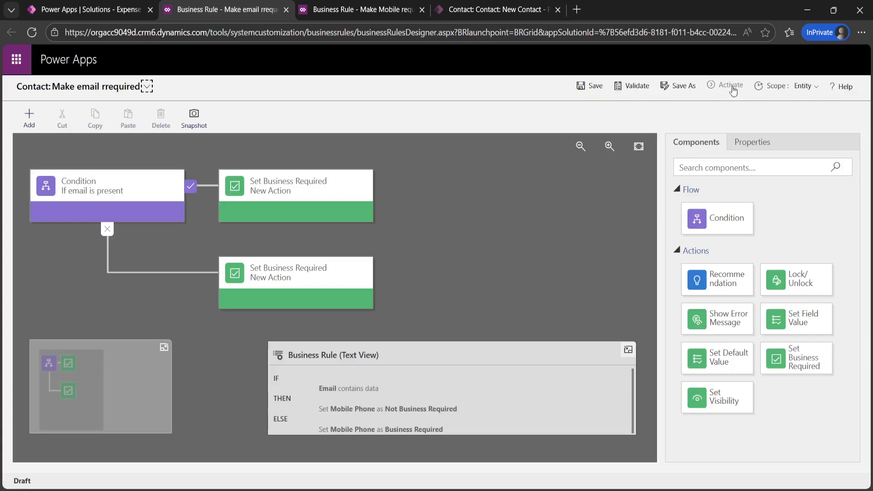
Step: Validate Make email rrequired, activate it with confirmation, then return to the New Contact form
click(632, 87)
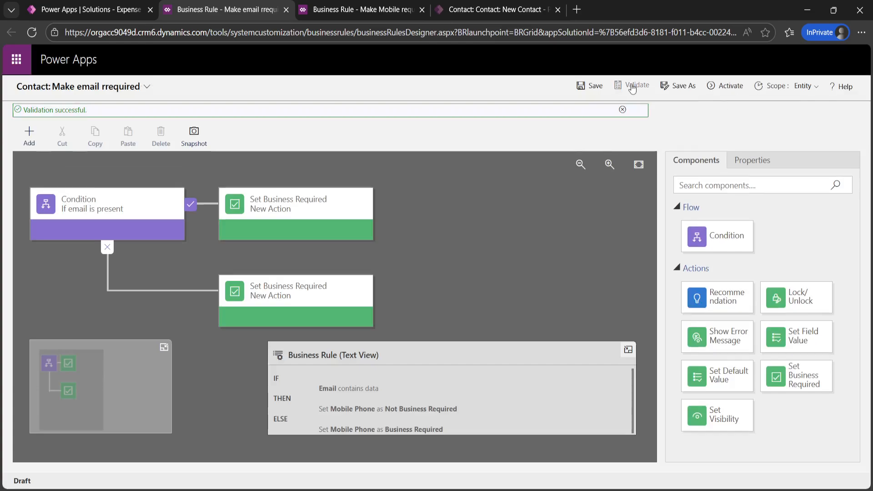
click(726, 87)
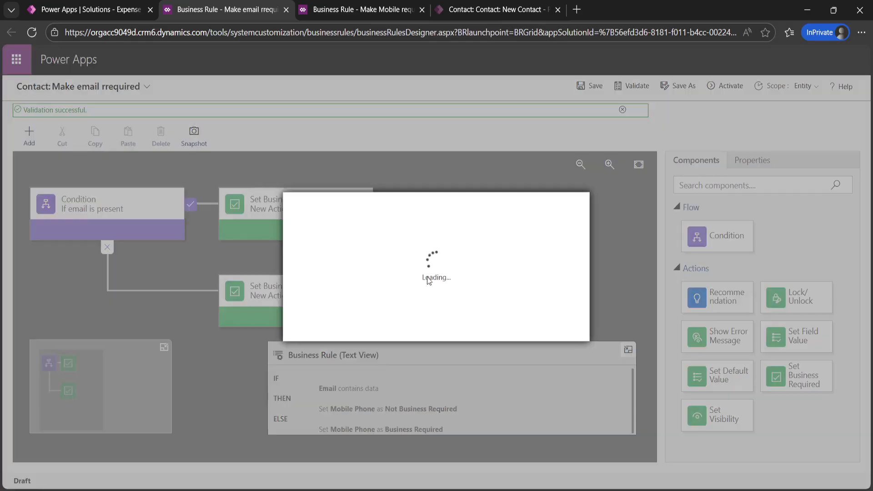
click(495, 328)
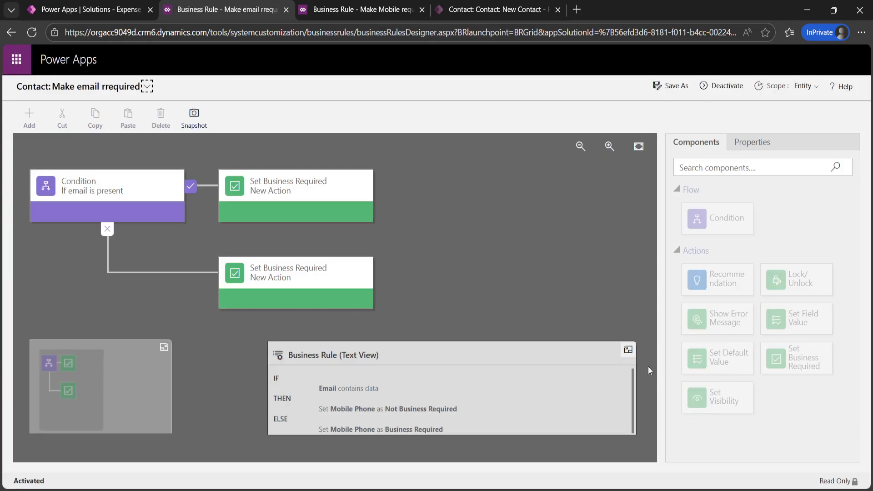
click(489, 12)
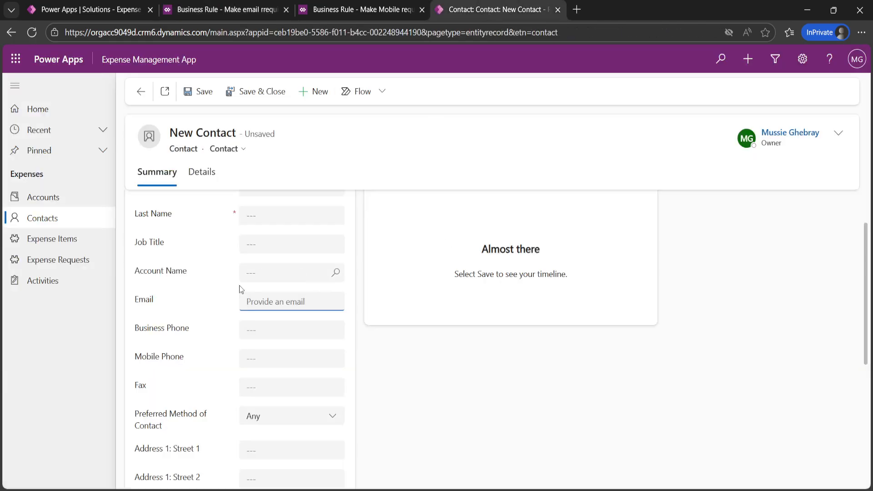
Step: Discard the unsaved contact, start a new one, and enter the contact's last name
click(58, 223)
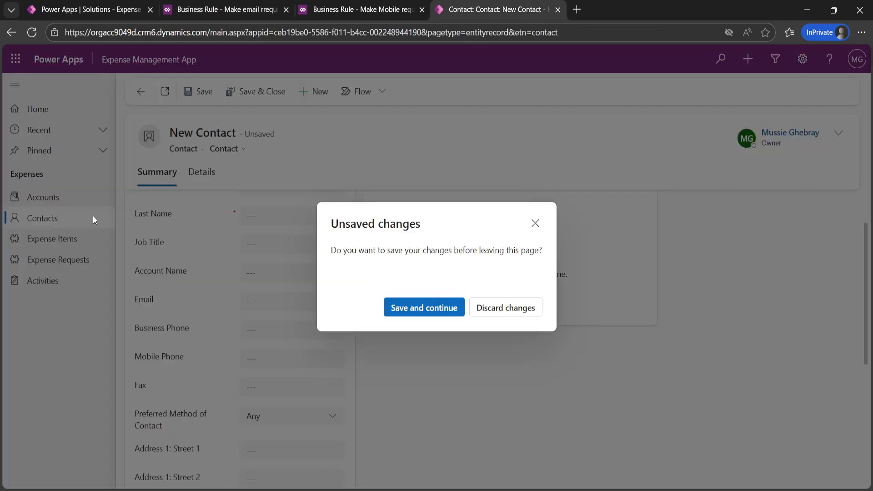
click(522, 312)
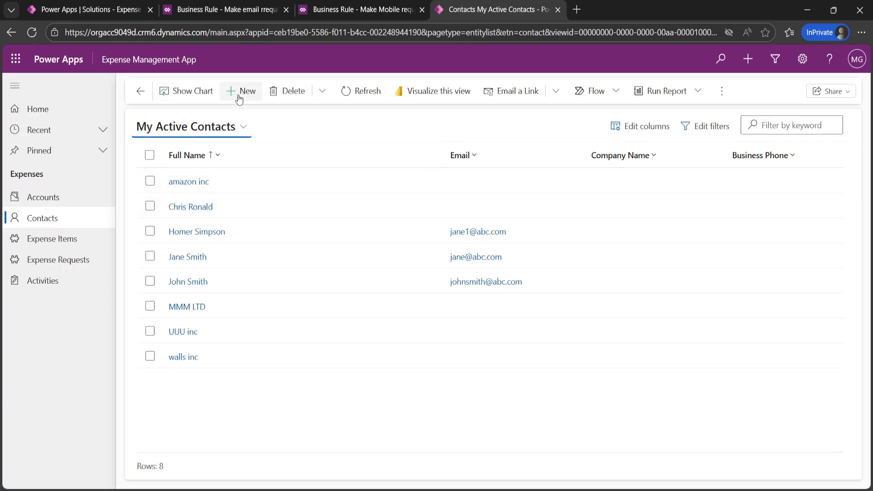
click(239, 96)
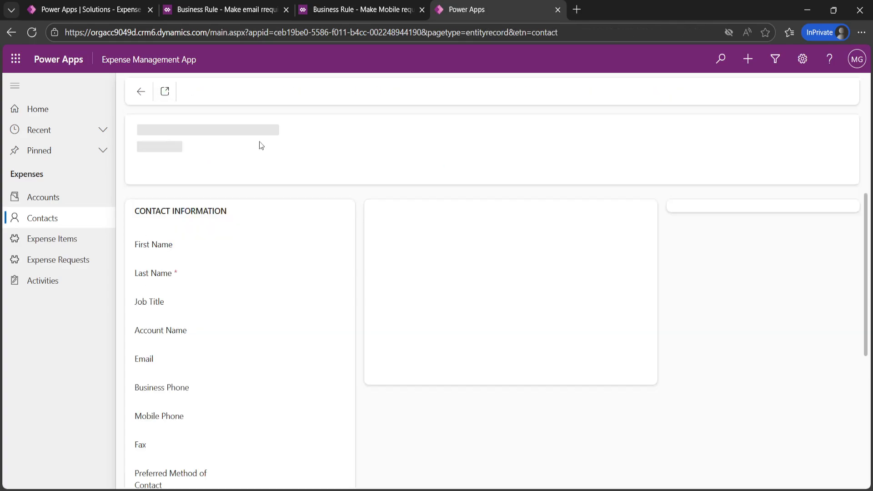
click(319, 274)
text(John)
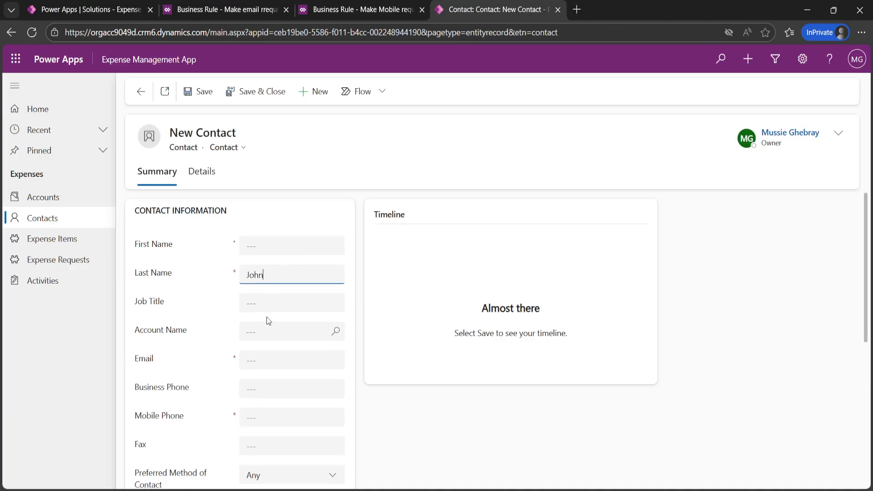
scroll(267, 321, down, 3)
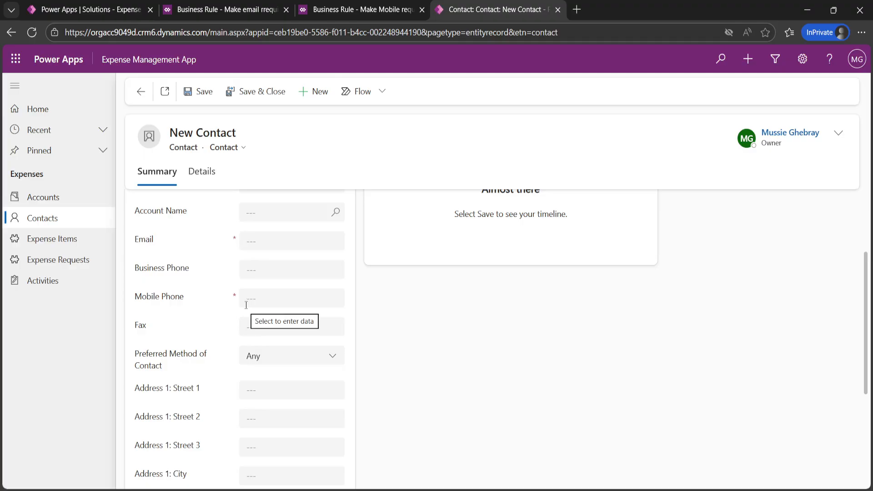
Step: Enter the contact's email address, then clear it so Email is left empty
click(268, 243)
text(mussie)
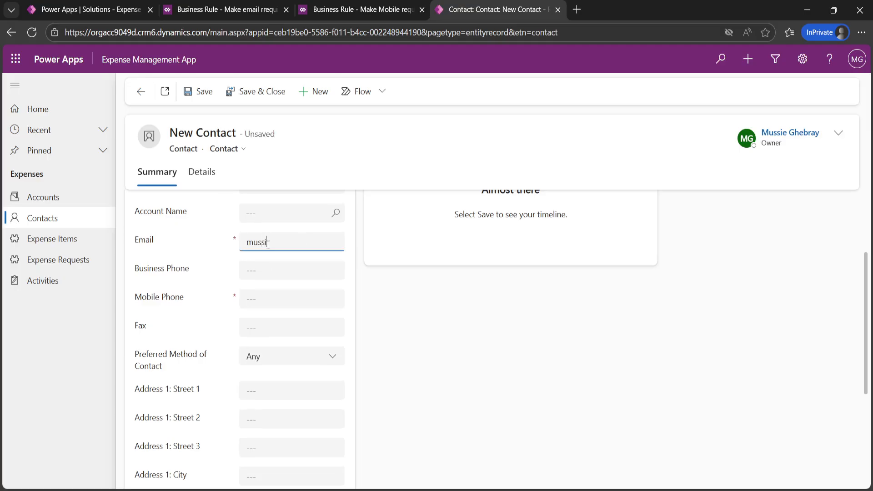
text(@)
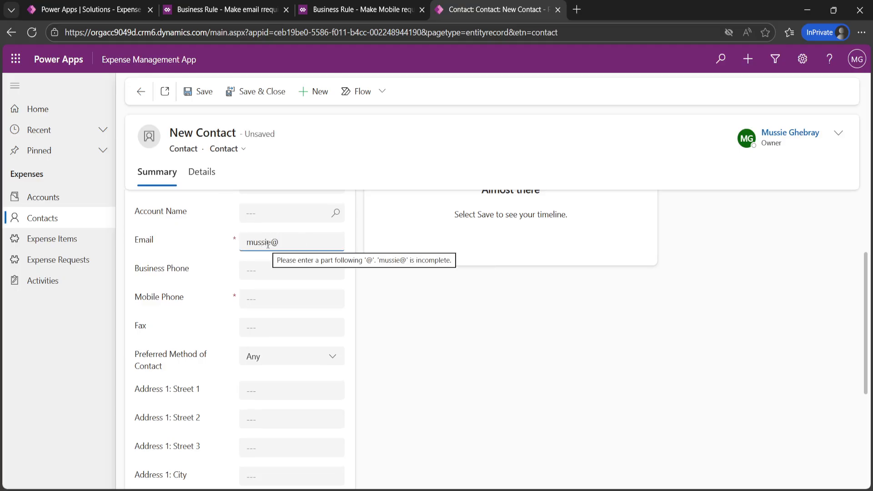
text(example)
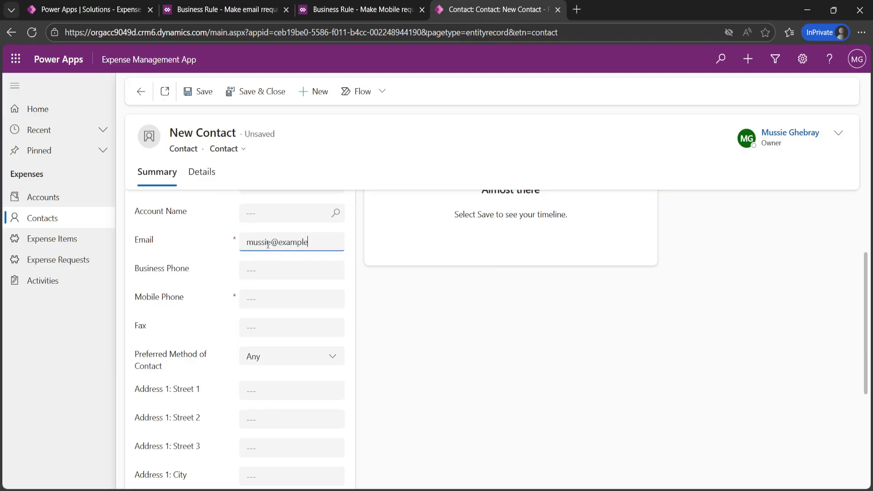
text(.com)
click(411, 322)
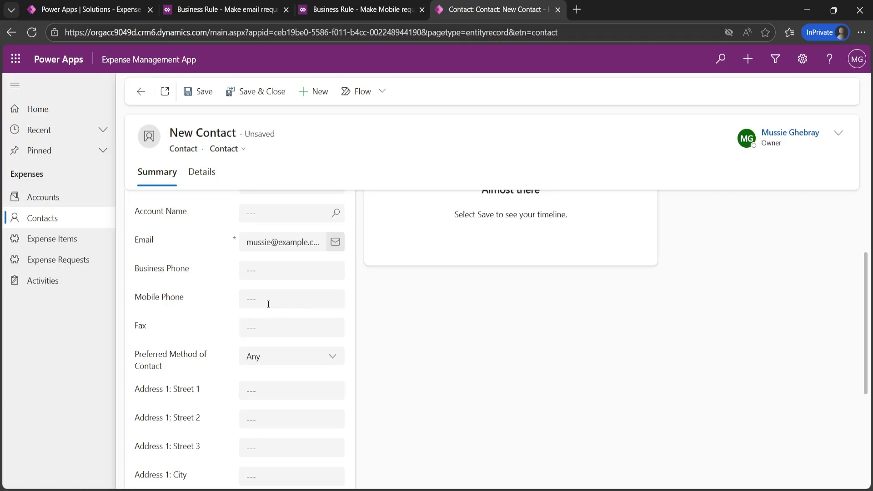
click(309, 246)
drag(294, 244, 235, 255)
key(BackSpace)
drag(289, 246, 193, 250)
key(BackSpace)
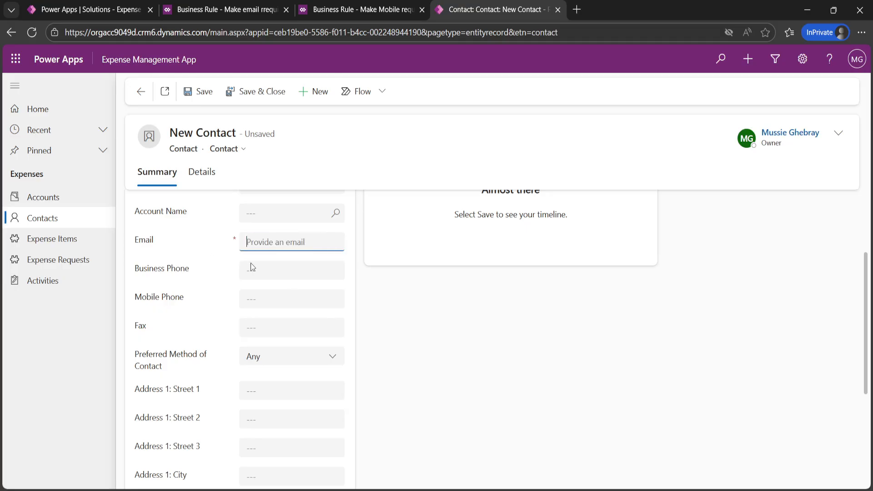
click(421, 312)
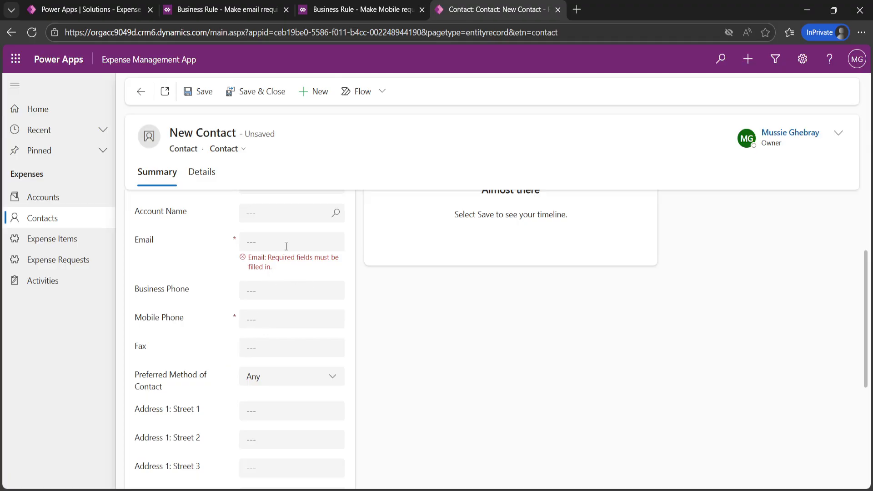
Step: Enter the contact's mobile phone number so Email is no longer required
click(261, 320)
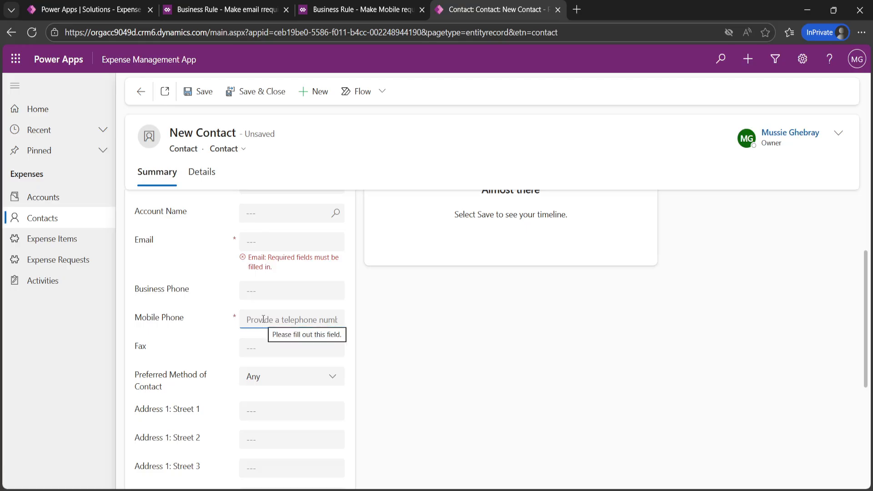
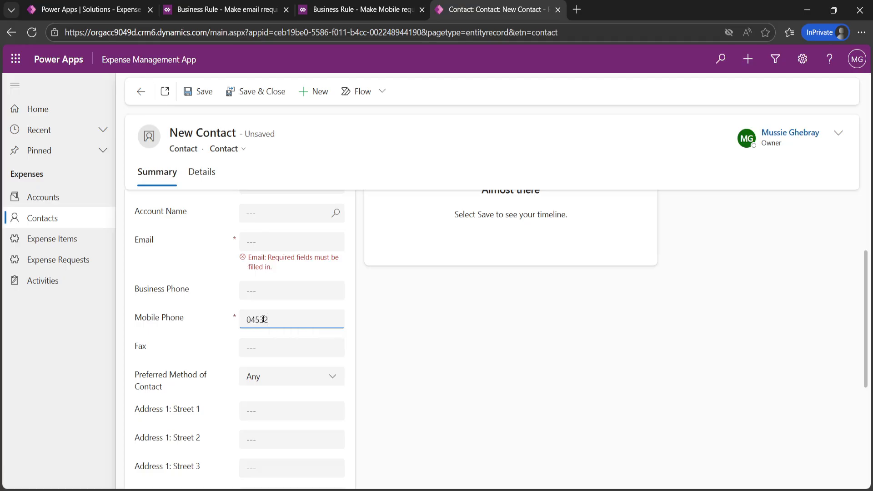
click(414, 322)
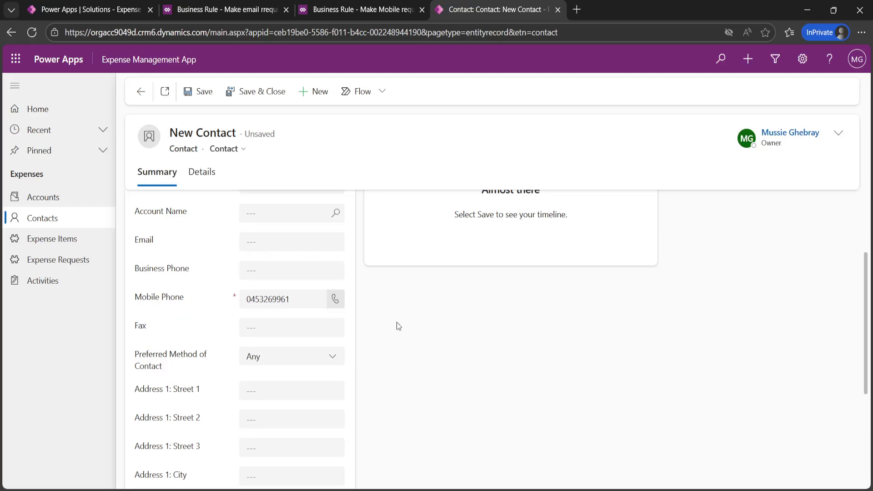